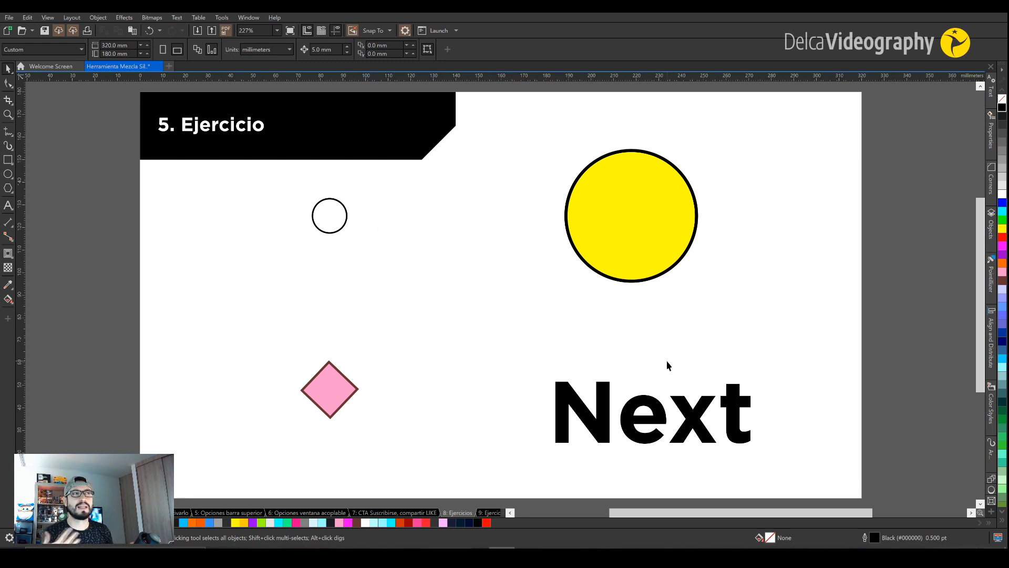
- Apply an inside contour to the small white circle with the Contour tool
{"action": "left_click", "coordinate": [330, 214]}
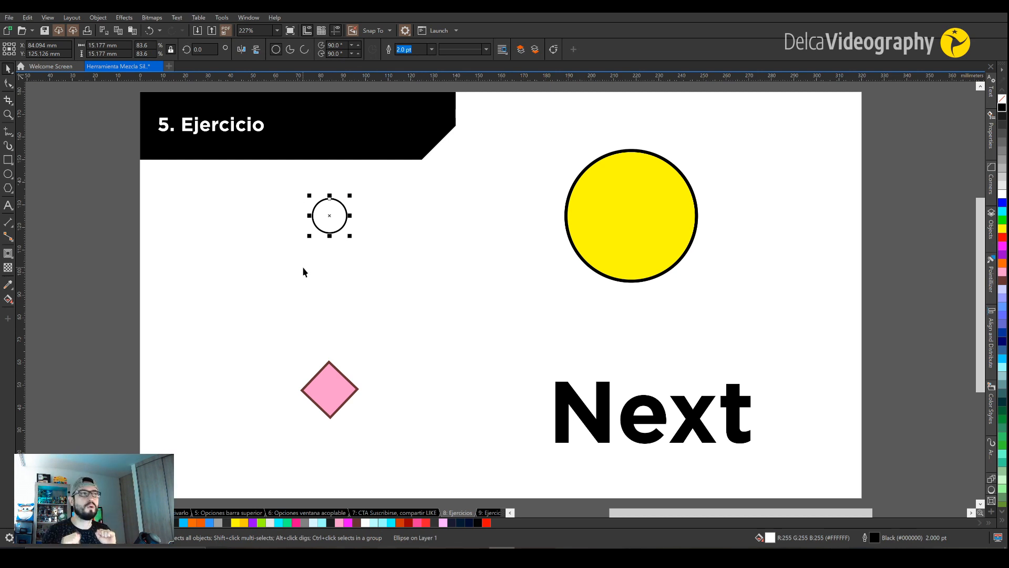
{"action": "left_click", "coordinate": [11, 259]}
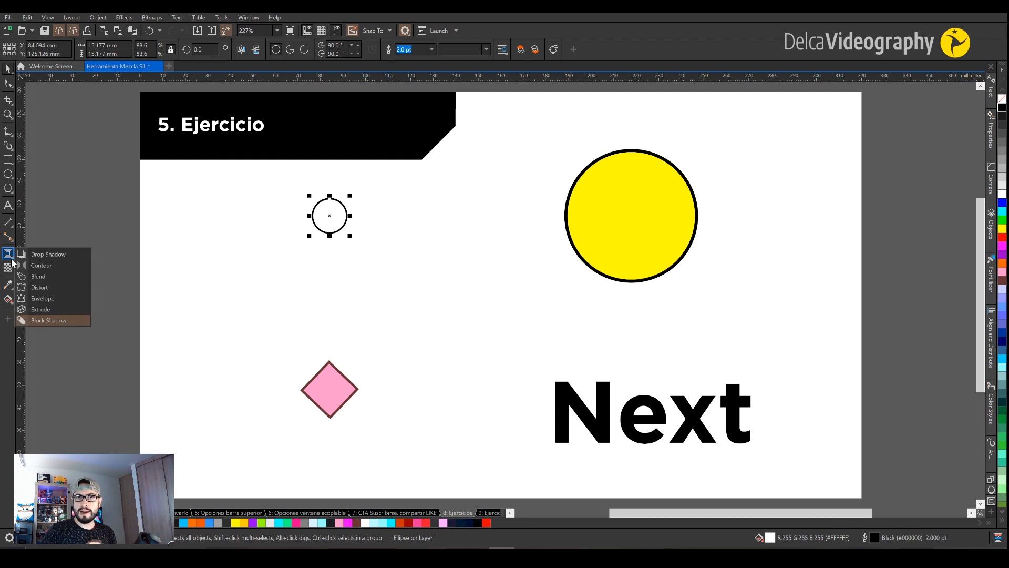
{"action": "left_click", "coordinate": [65, 264]}
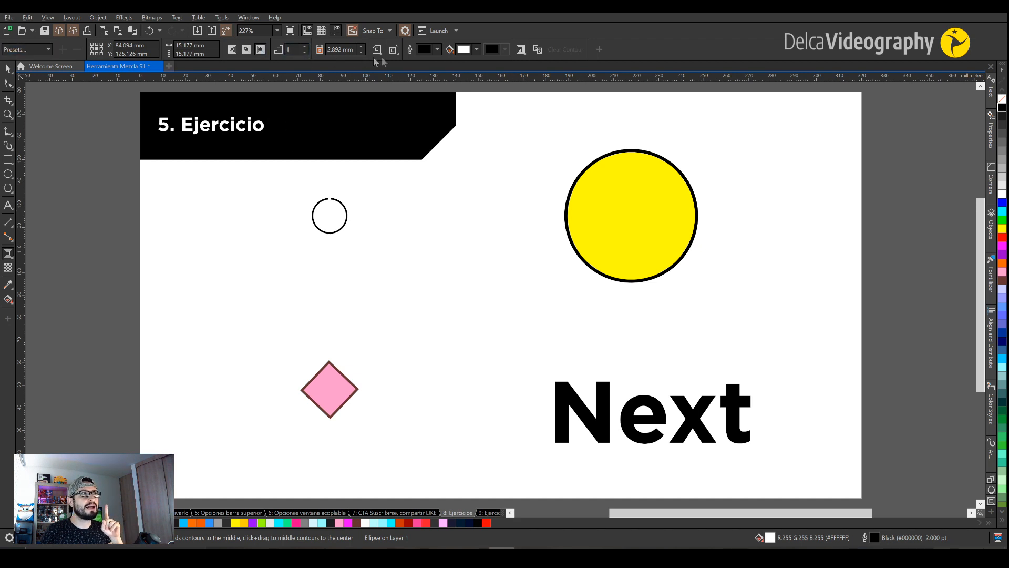
{"action": "left_click", "coordinate": [542, 52]}
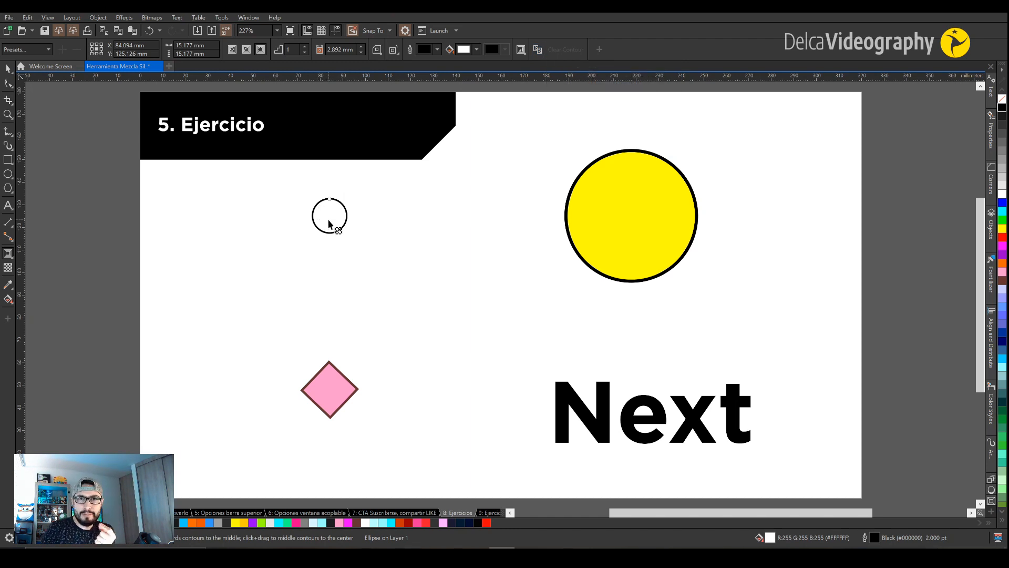
{"action": "mouse_move", "coordinate": [329, 223]}
{"action": "left_mouse_down"}
{"action": "mouse_move", "coordinate": [360, 262]}
{"action": "mouse_move", "coordinate": [329, 229]}
{"action": "left_mouse_up"}
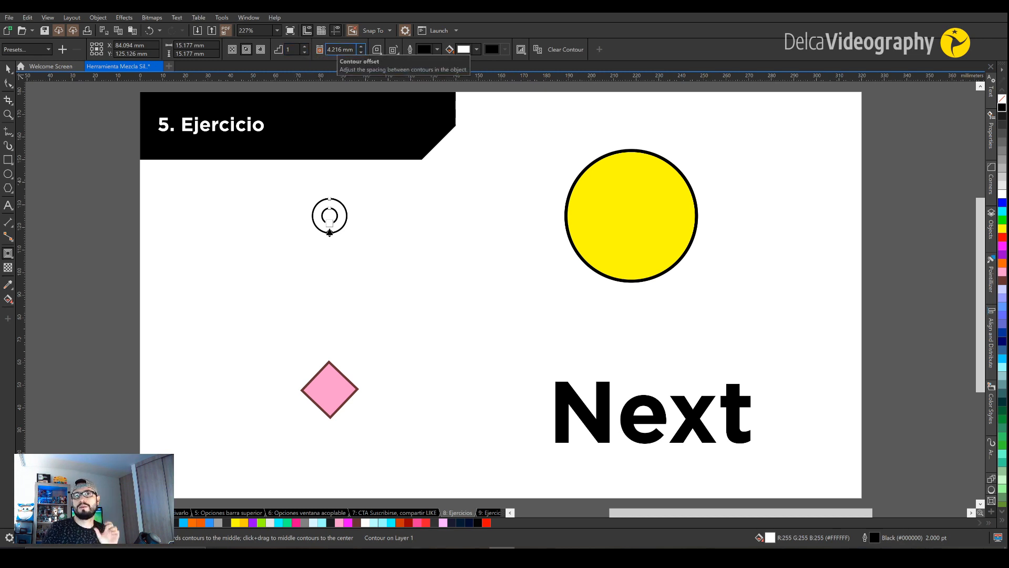
- Set the small circle's contour to 1 step with a 2 mm offset
{"action": "left_click", "coordinate": [292, 50]}
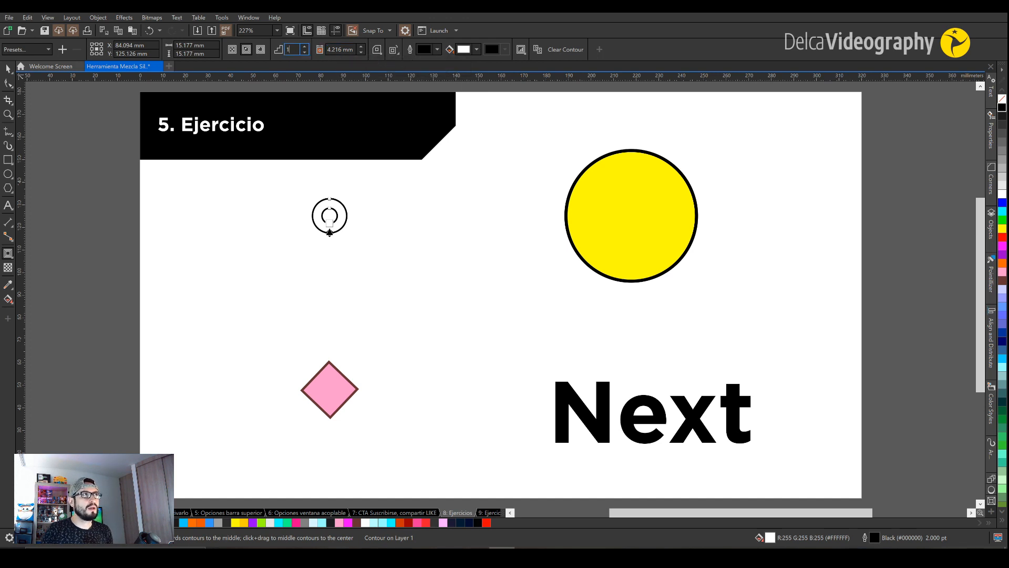
{"action": "type", "text": "1"}
{"action": "key", "text": "Return"}
{"action": "double_click", "coordinate": [342, 50]}
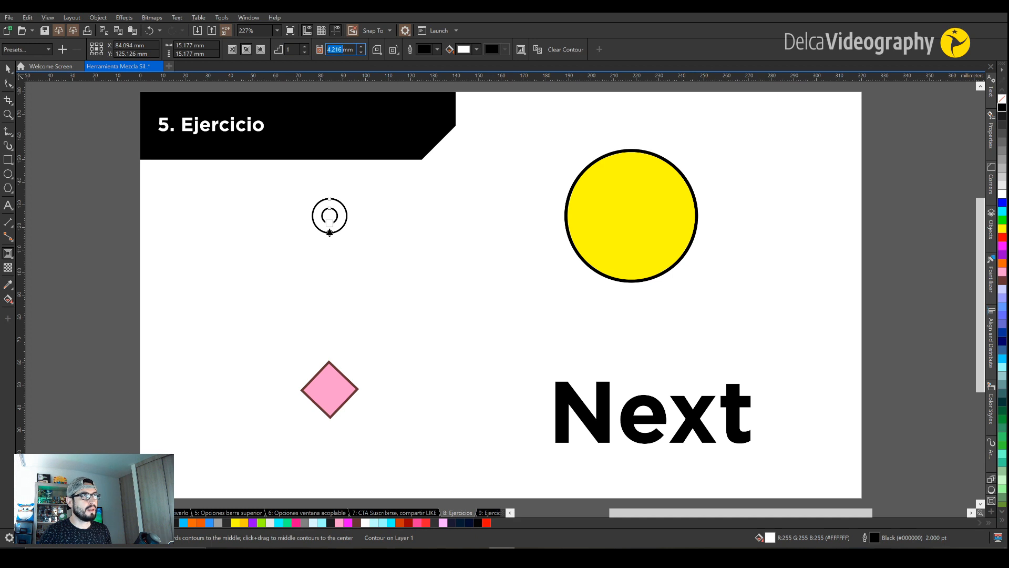
{"action": "type", "text": "2"}
{"action": "key", "text": "Return"}
- Try the to-center alignment on the small circle's contour, settling on an outside contour with 4 steps
{"action": "left_click", "coordinate": [232, 50]}
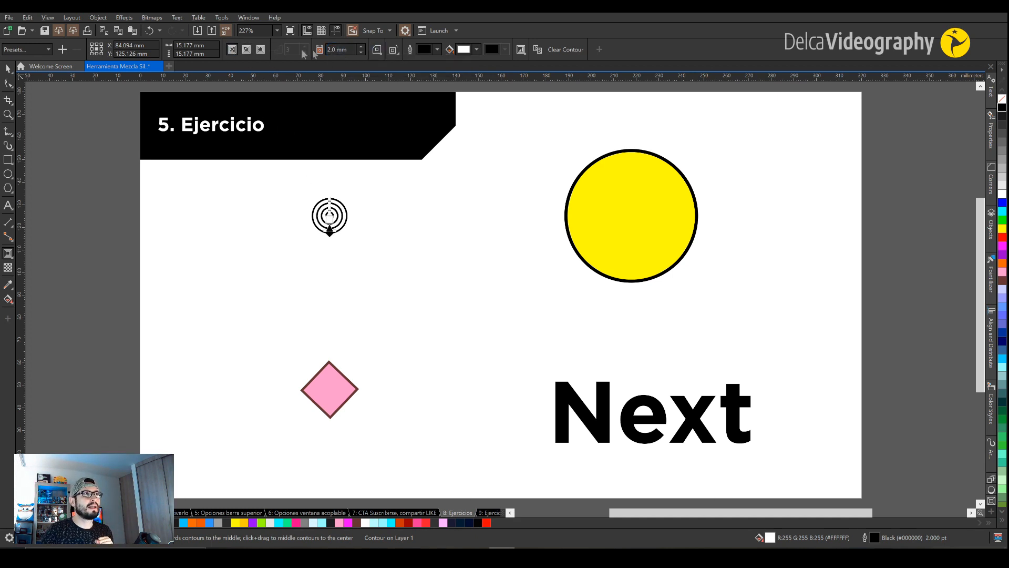
{"action": "left_click", "coordinate": [260, 52]}
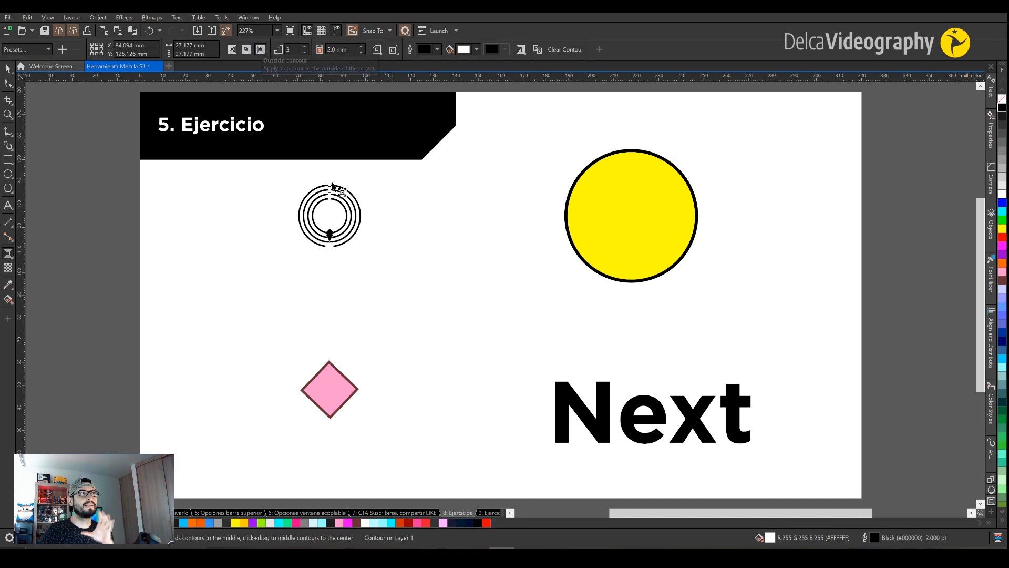
{"action": "left_click", "coordinate": [305, 46]}
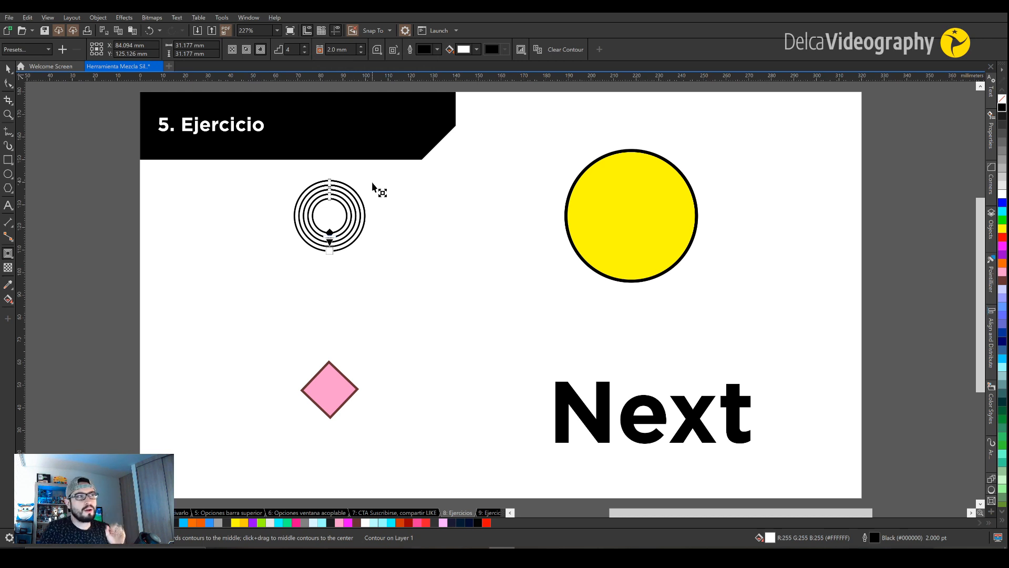
- Try red as the small circle's contour fill color and settle on blue #086BF5
{"action": "left_click", "coordinate": [476, 50]}
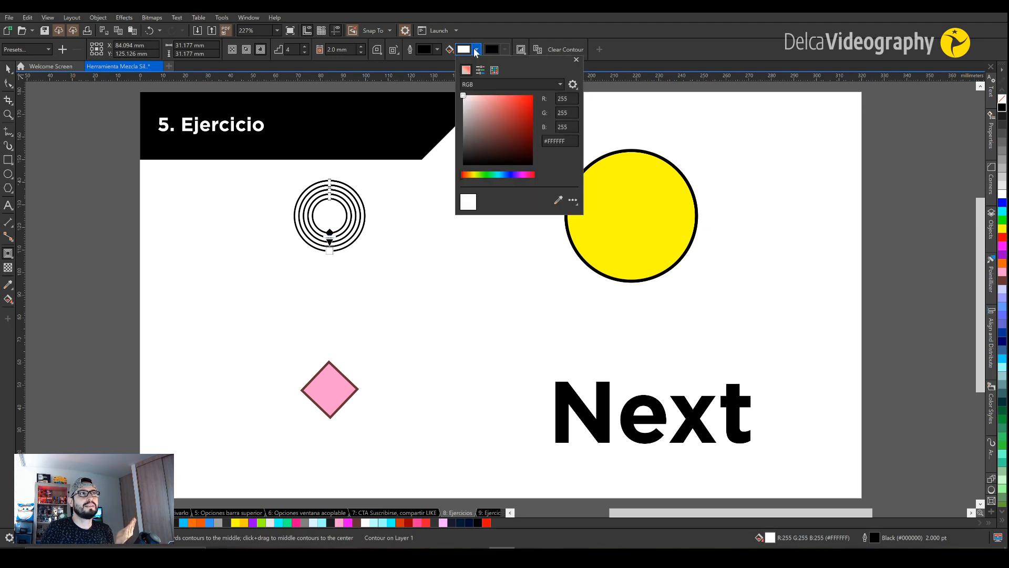
{"action": "left_click", "coordinate": [530, 98]}
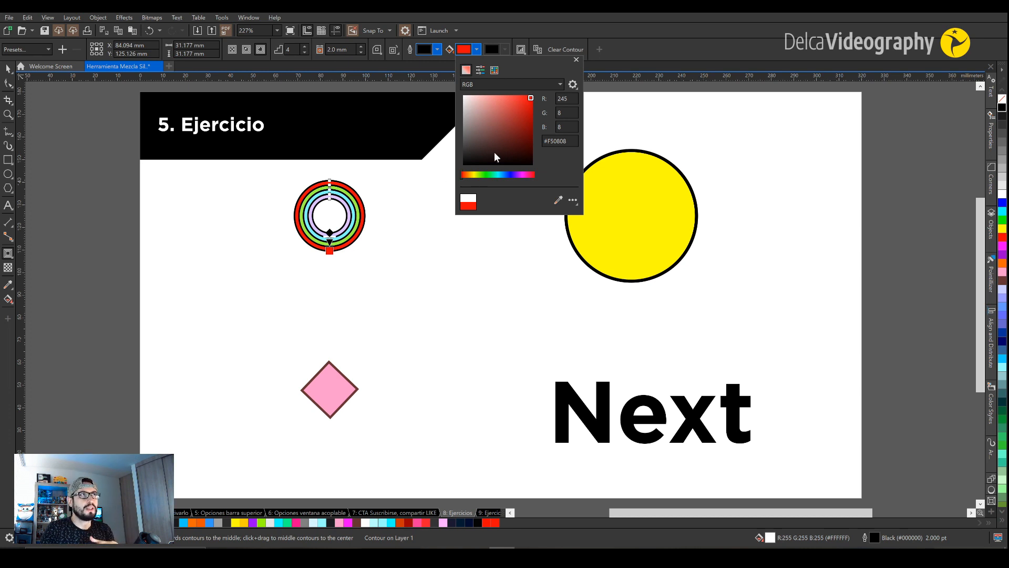
{"action": "left_click", "coordinate": [505, 174]}
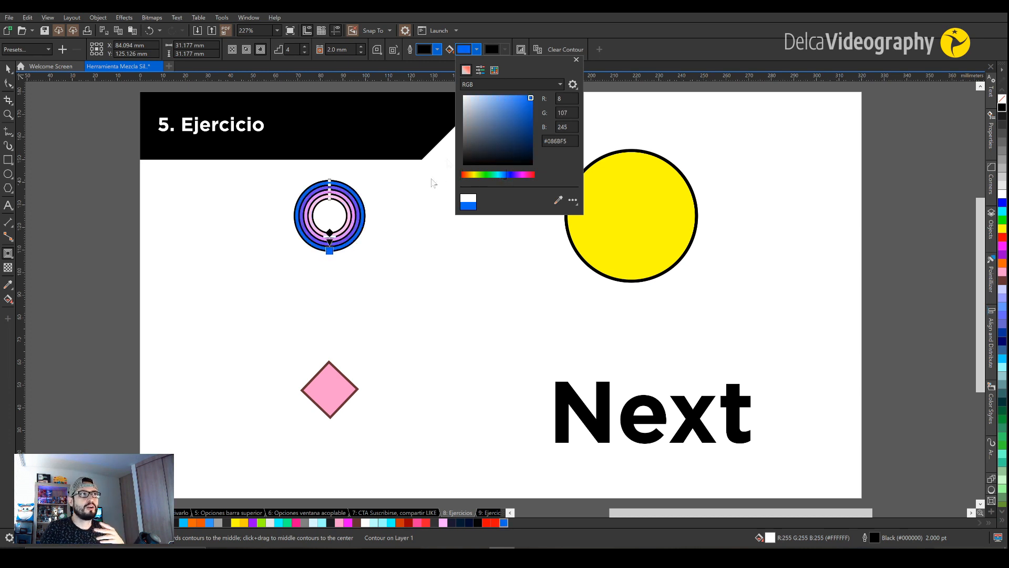
{"action": "left_click", "coordinate": [408, 217]}
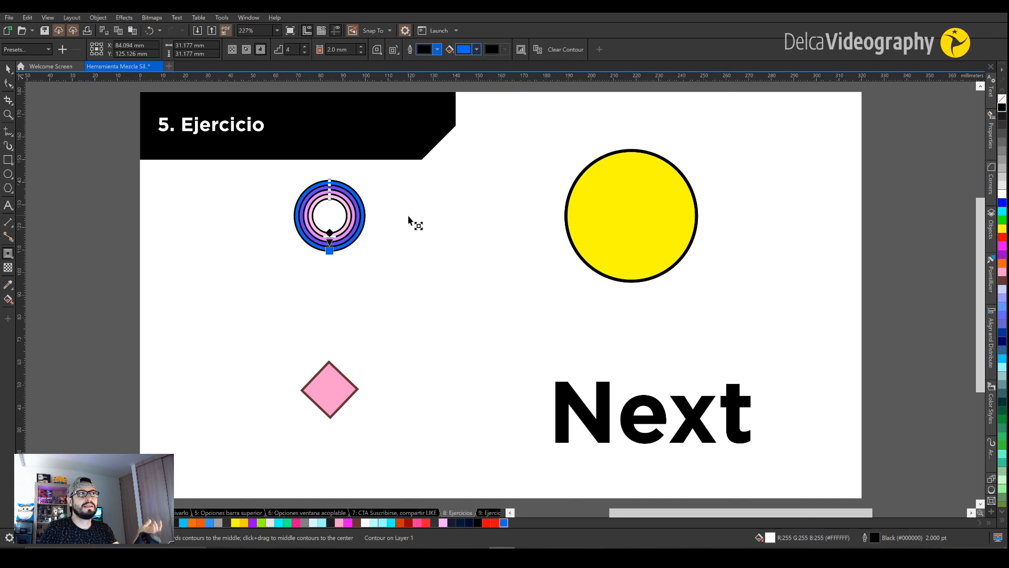
- Set the outline color of the small circle's contour to white #FFFFFF
{"action": "left_click", "coordinate": [437, 49]}
{"action": "left_click_drag", "start_coordinate": [426, 115], "coordinate": [421, 95]}
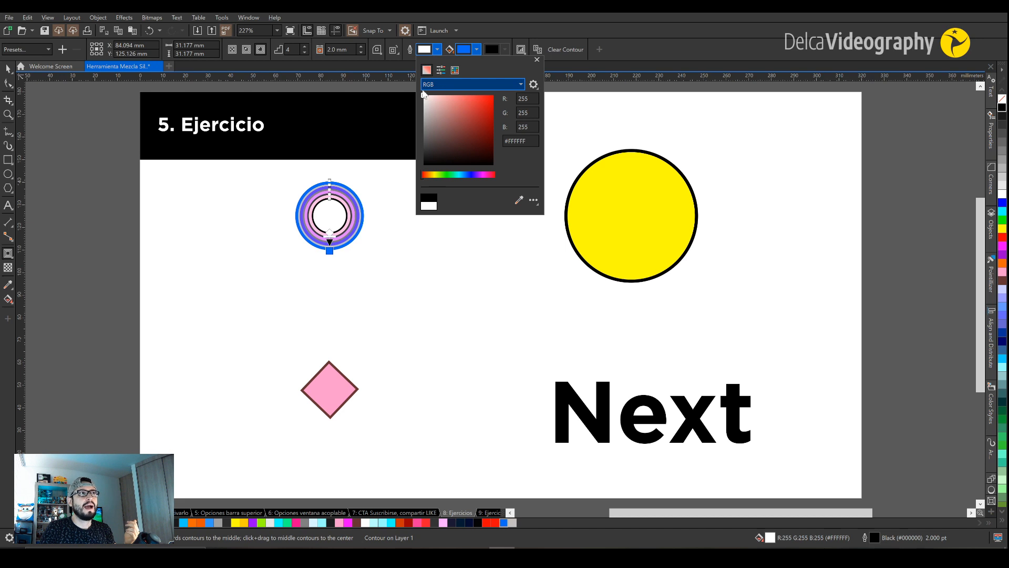
{"action": "left_click", "coordinate": [365, 190]}
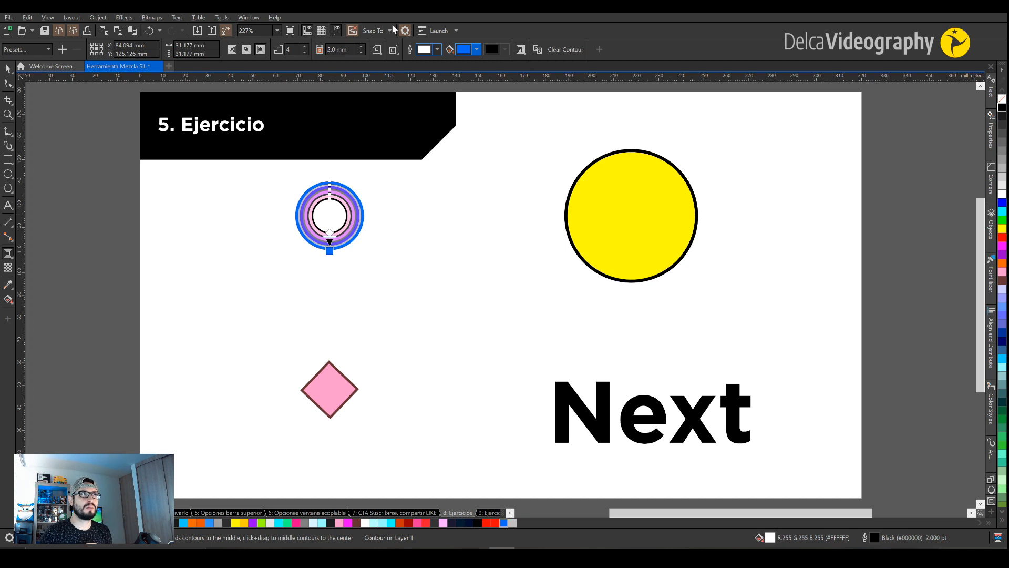
- Return the small circle's contour outline color to black and select the contour group
{"action": "left_click", "coordinate": [437, 49]}
{"action": "left_click", "coordinate": [444, 161]}
{"action": "left_click", "coordinate": [394, 202]}
{"action": "left_click", "coordinate": [386, 200]}
{"action": "left_click", "coordinate": [341, 209]}
{"action": "left_click", "coordinate": [412, 204]}
{"action": "left_click", "coordinate": [353, 203]}
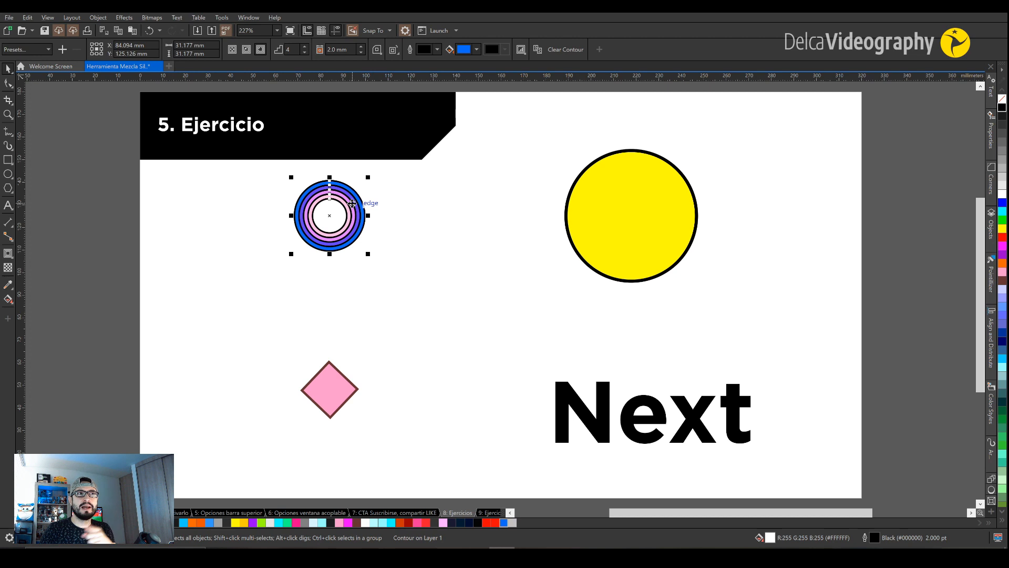
- Copy the contour properties from the small circle's contour to the large yellow circle
{"action": "left_click", "coordinate": [668, 209]}
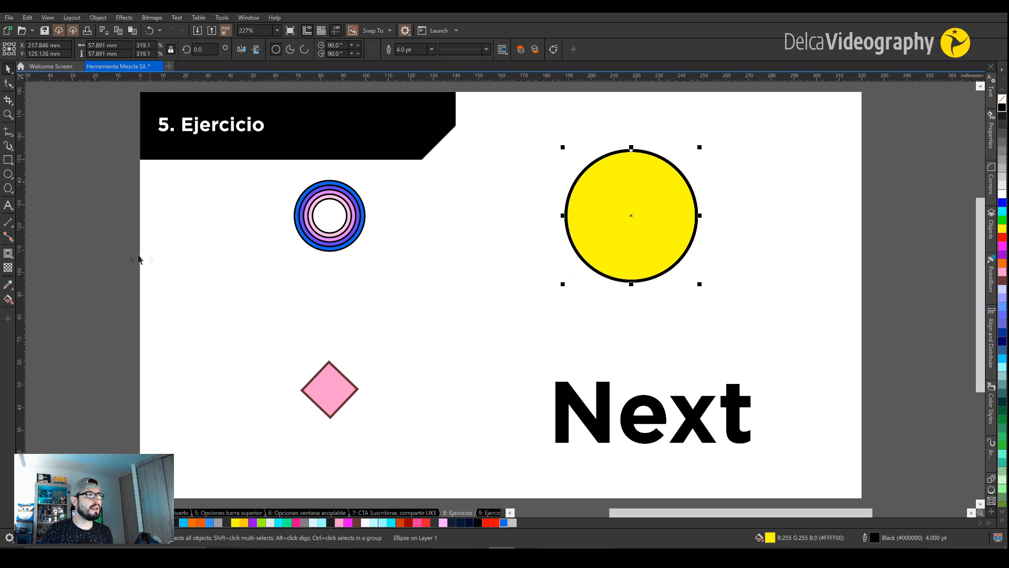
{"action": "left_click", "coordinate": [8, 253]}
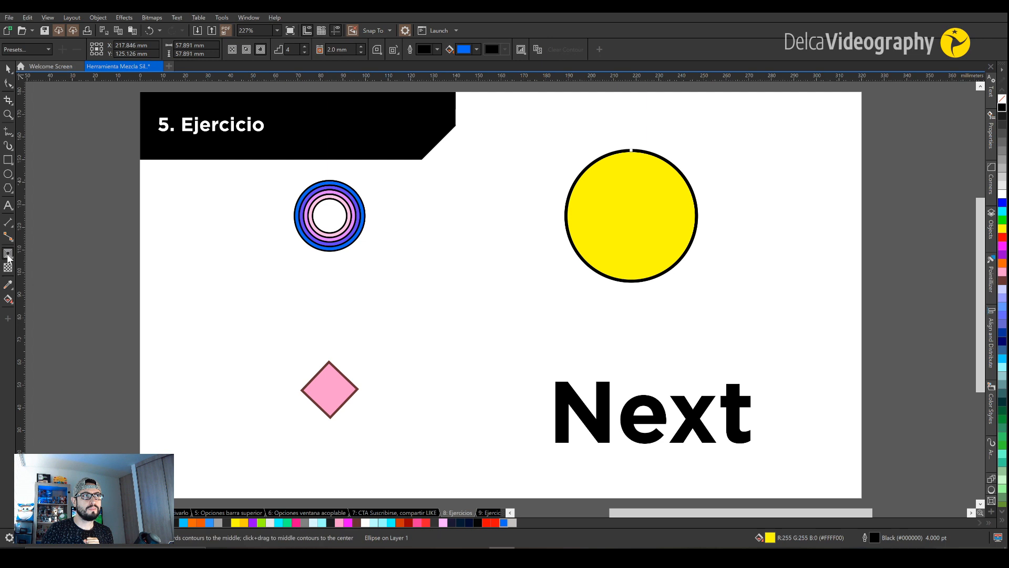
{"action": "left_click", "coordinate": [536, 50]}
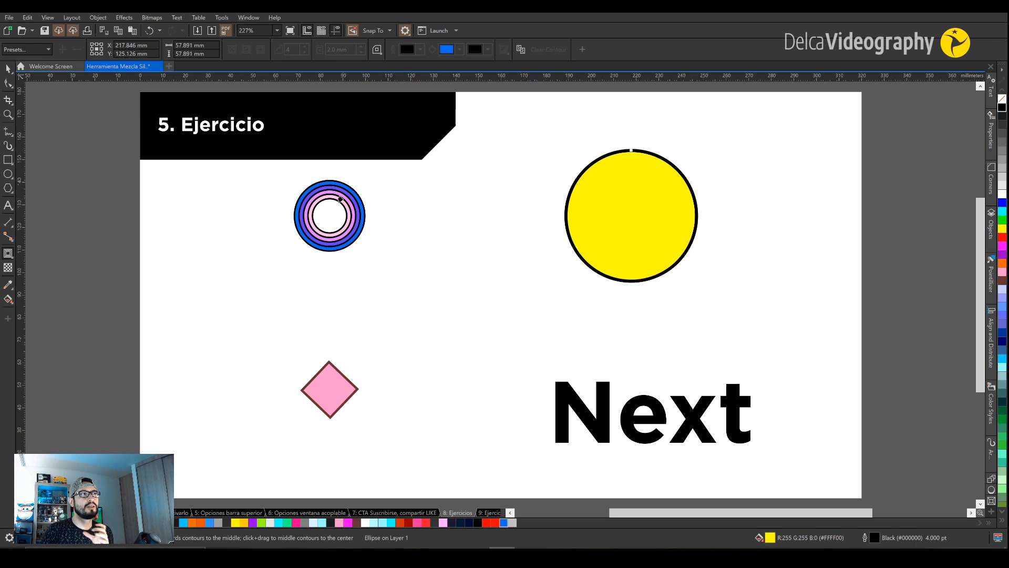
{"action": "left_click", "coordinate": [351, 199]}
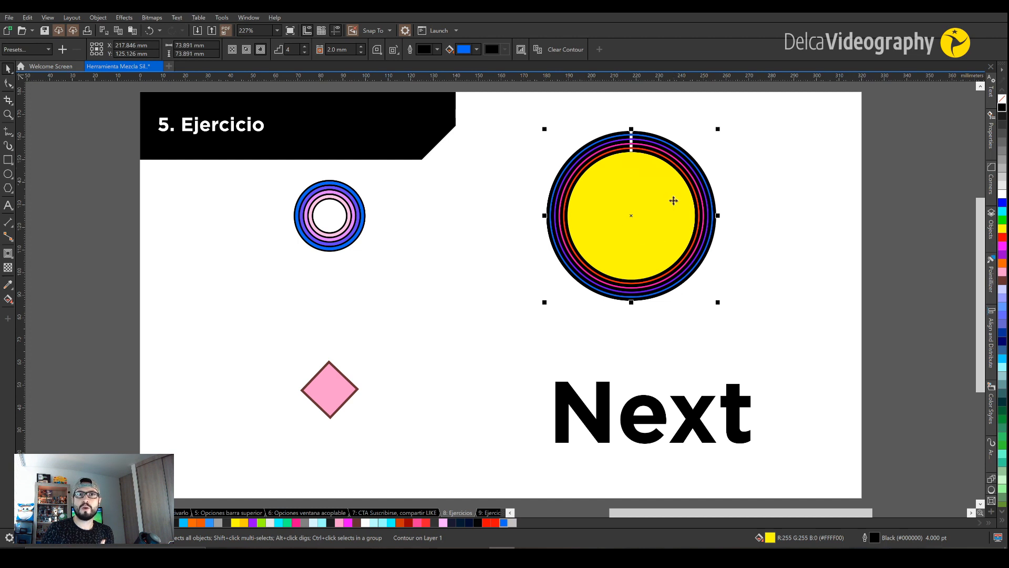
- Switch the large circle's contour to inside and set its offset to 4.0 mm
{"action": "left_click", "coordinate": [612, 164]}
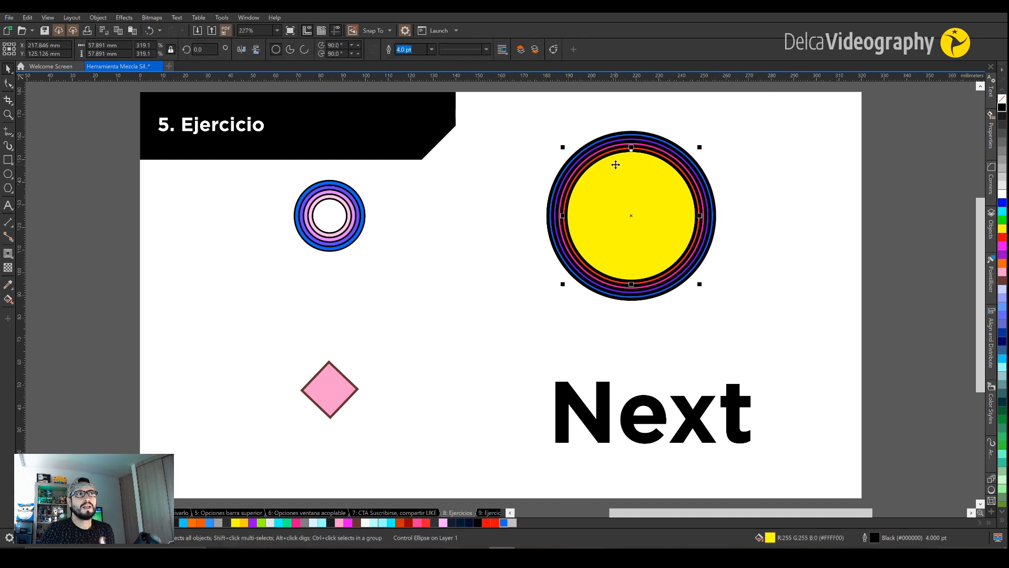
{"action": "left_click", "coordinate": [653, 150]}
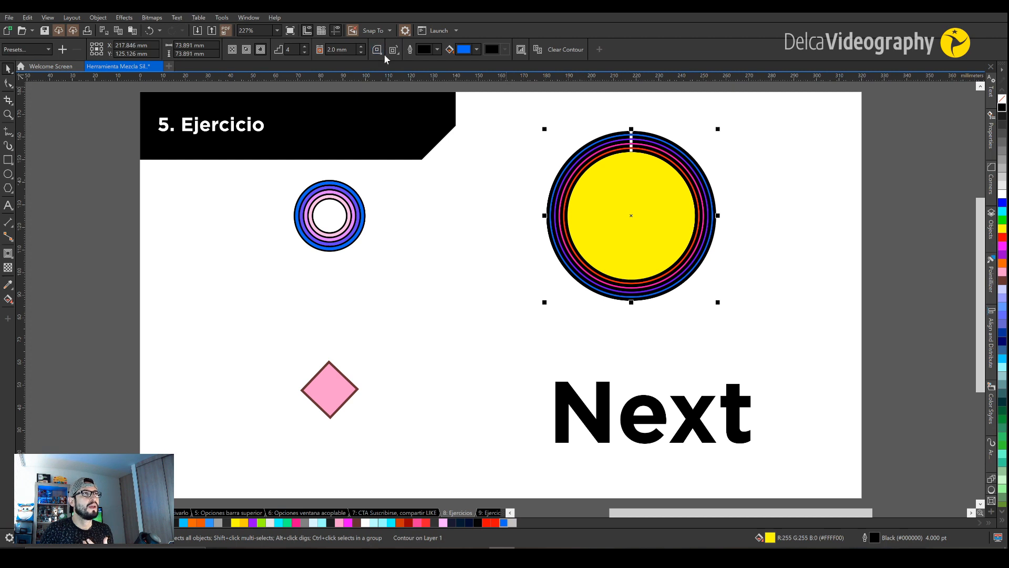
{"action": "left_click", "coordinate": [245, 50]}
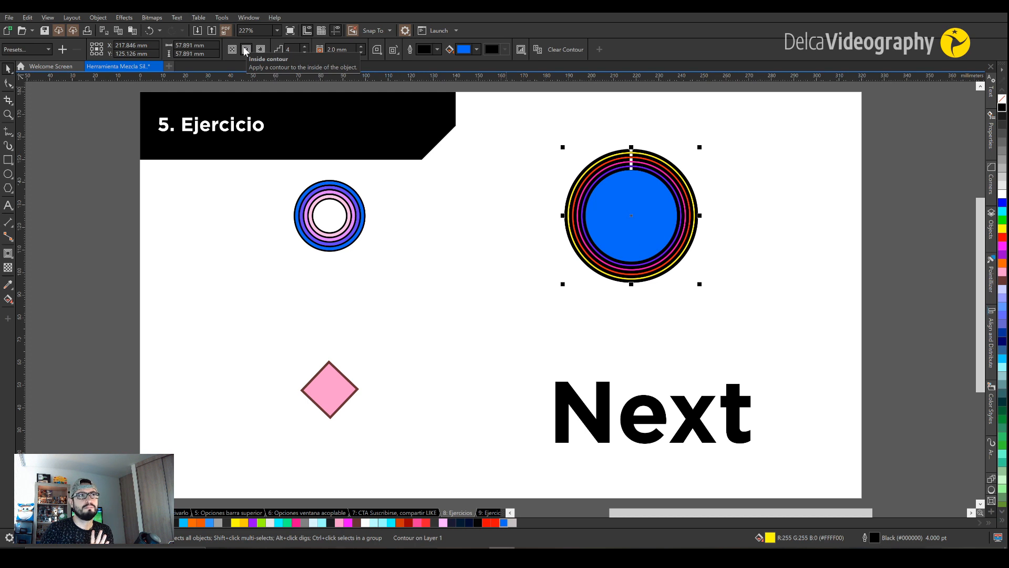
{"action": "left_click", "coordinate": [359, 46]}
{"action": "left_click", "coordinate": [359, 46]}
{"action": "left_click", "coordinate": [360, 47]}
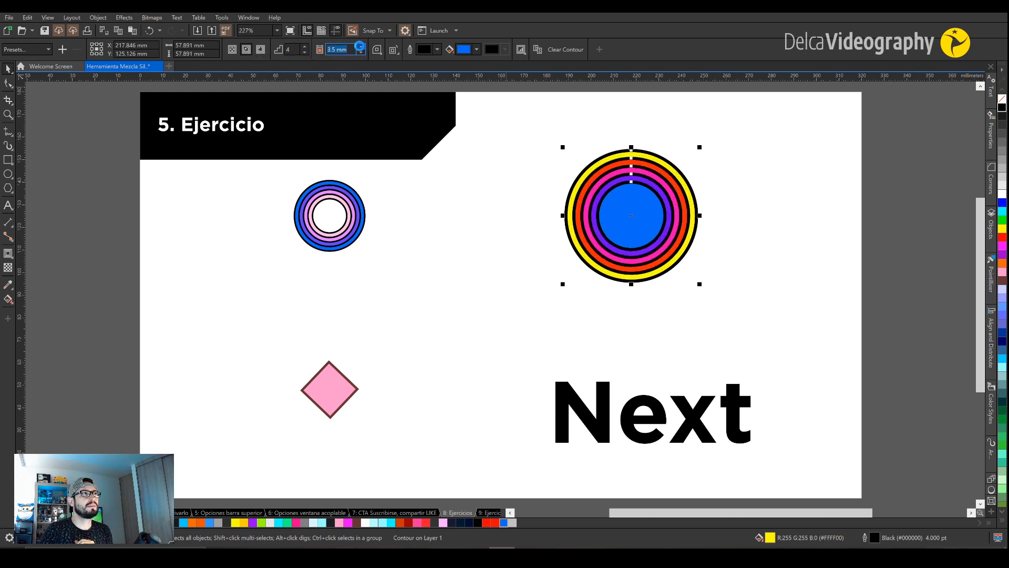
{"action": "left_click", "coordinate": [359, 46]}
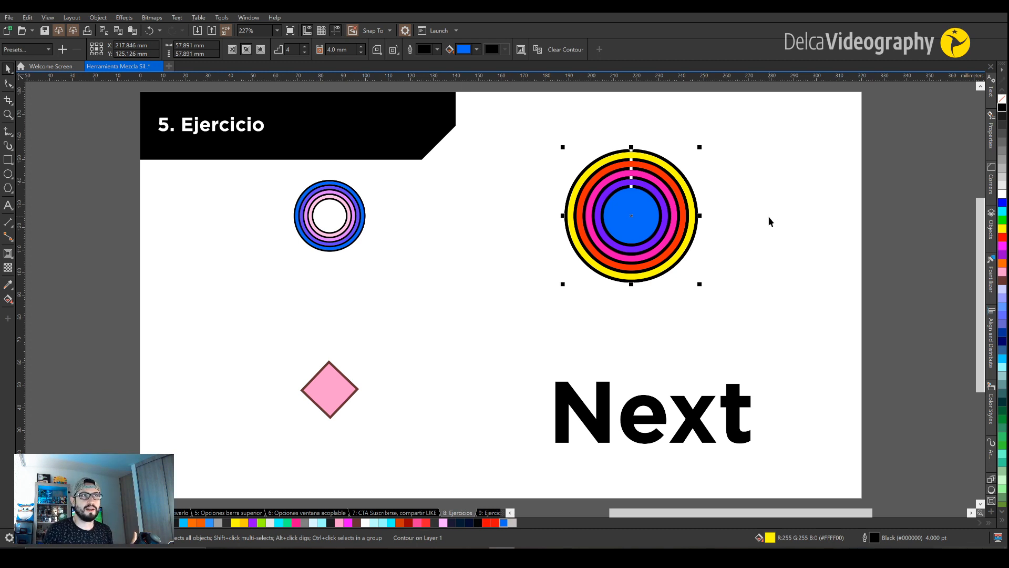
- Select the pink diamond and open the Contour docker
{"action": "left_click", "coordinate": [325, 387]}
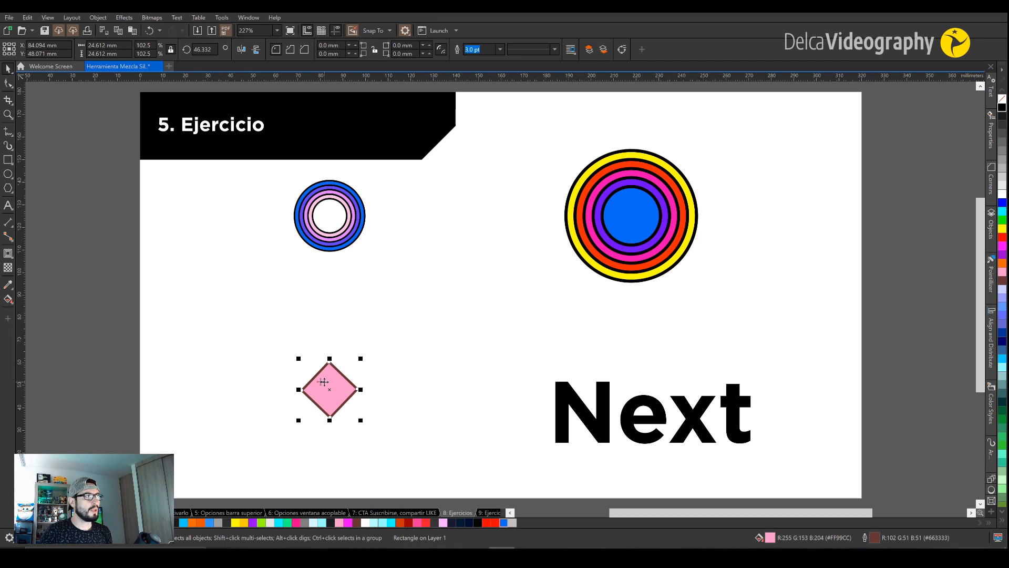
{"action": "left_click", "coordinate": [11, 256]}
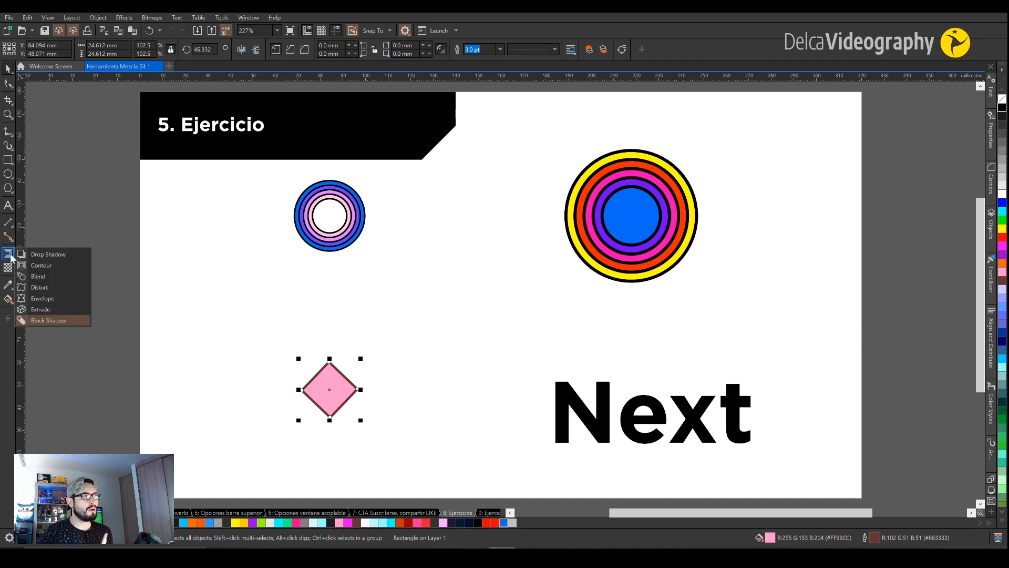
{"action": "left_click", "coordinate": [264, 313]}
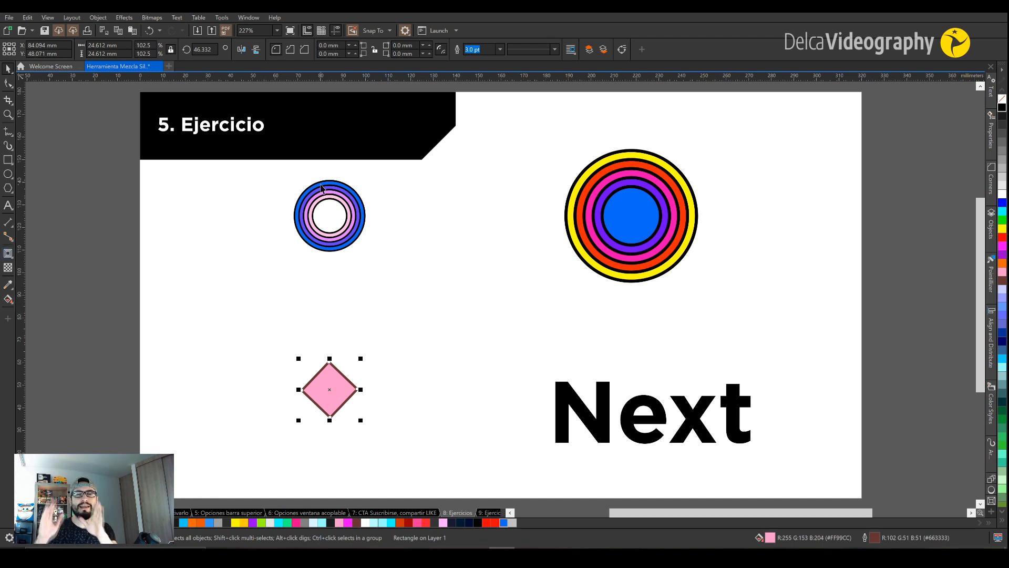
{"action": "left_click", "coordinate": [248, 17]}
{"action": "mouse_move", "coordinate": [280, 147]}
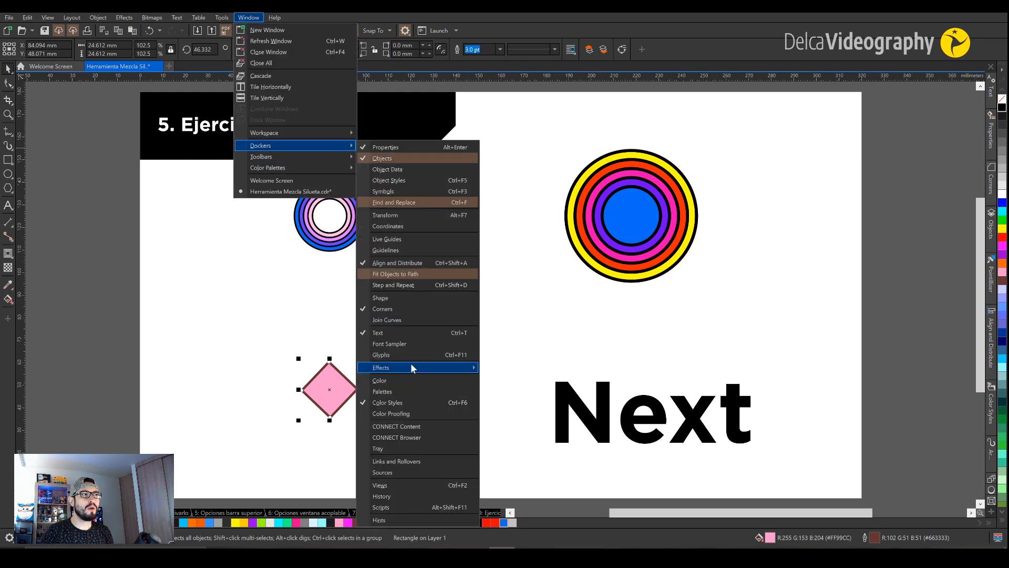
{"action": "mouse_move", "coordinate": [415, 366]}
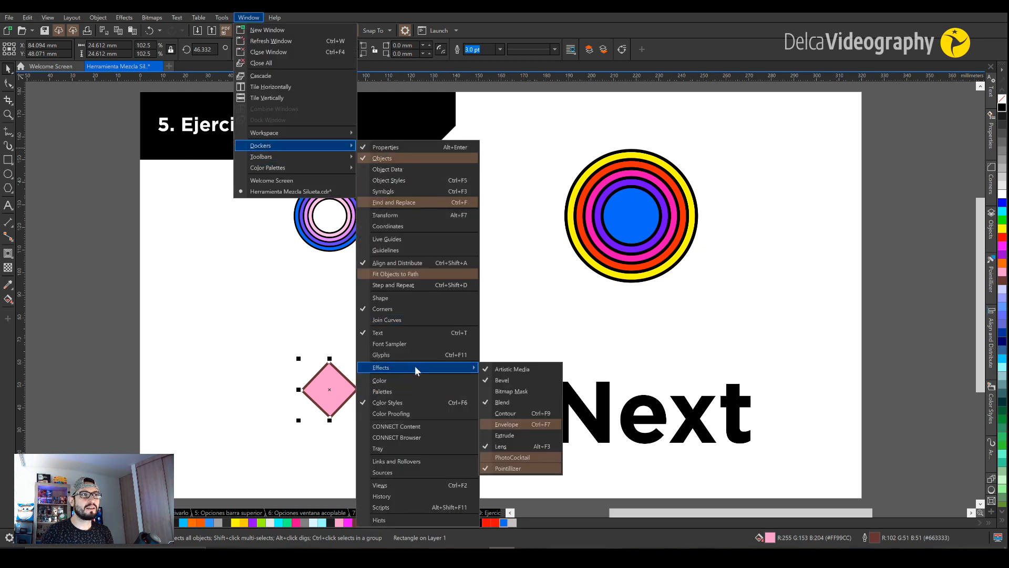
{"action": "left_click", "coordinate": [538, 414]}
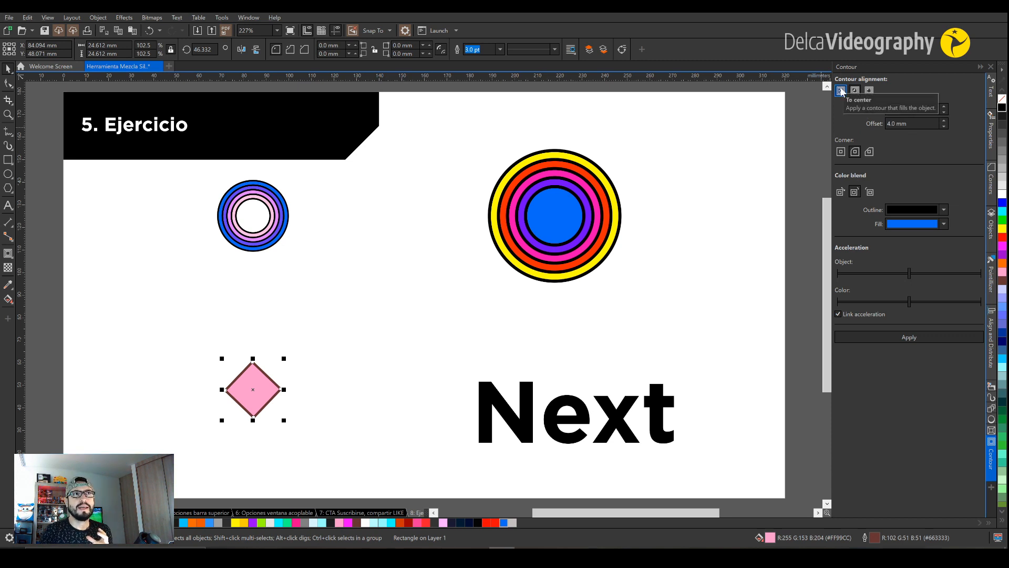
- Set the diamond's contour alignment to outside with 6 steps and a 3.0 mm offset
{"action": "left_click", "coordinate": [868, 92]}
{"action": "left_click", "coordinate": [945, 108]}
{"action": "left_click", "coordinate": [944, 127]}
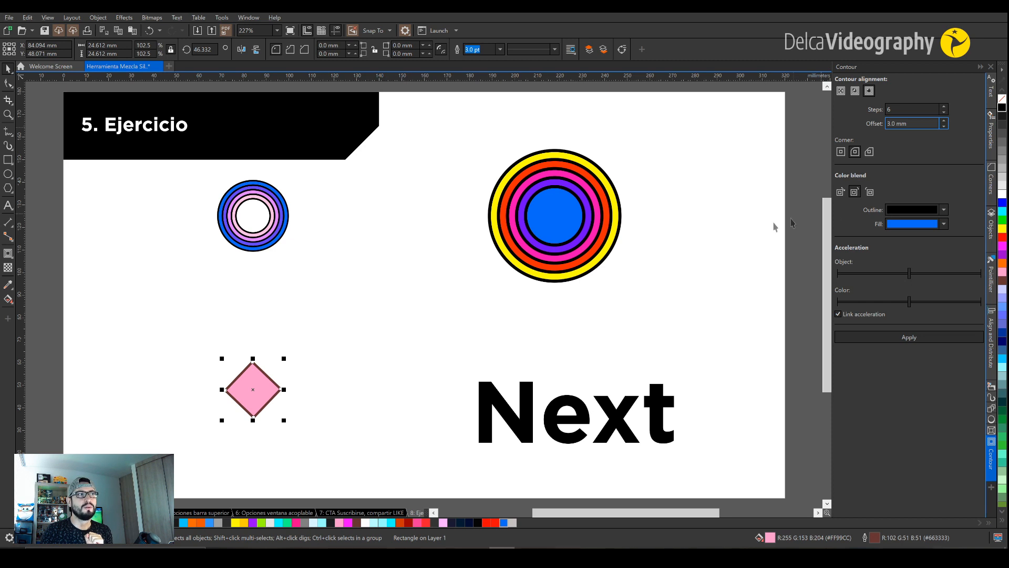
- Set the fill color of the diamond's contour to green
{"action": "left_click", "coordinate": [944, 224]}
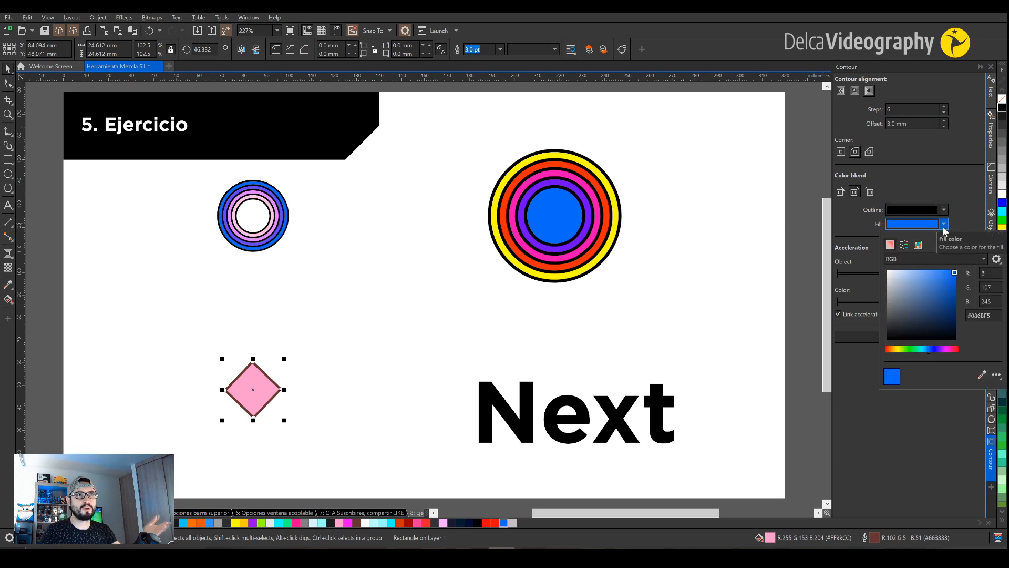
{"action": "left_click", "coordinate": [910, 350]}
{"action": "left_click", "coordinate": [957, 228]}
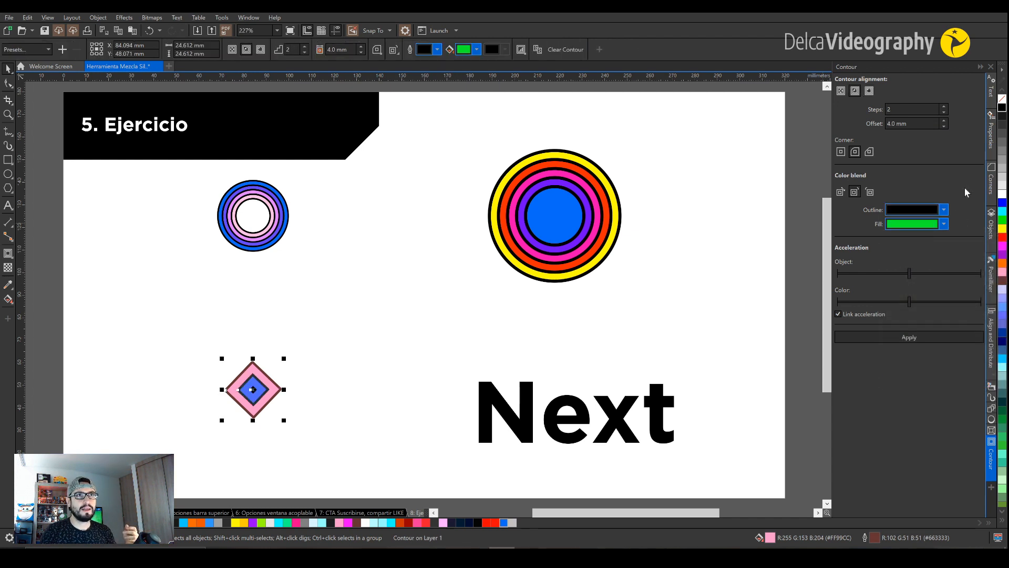
- Apply the round-cornered outside contour to the diamond and change its contour corners to beveled
{"action": "left_click", "coordinate": [883, 337]}
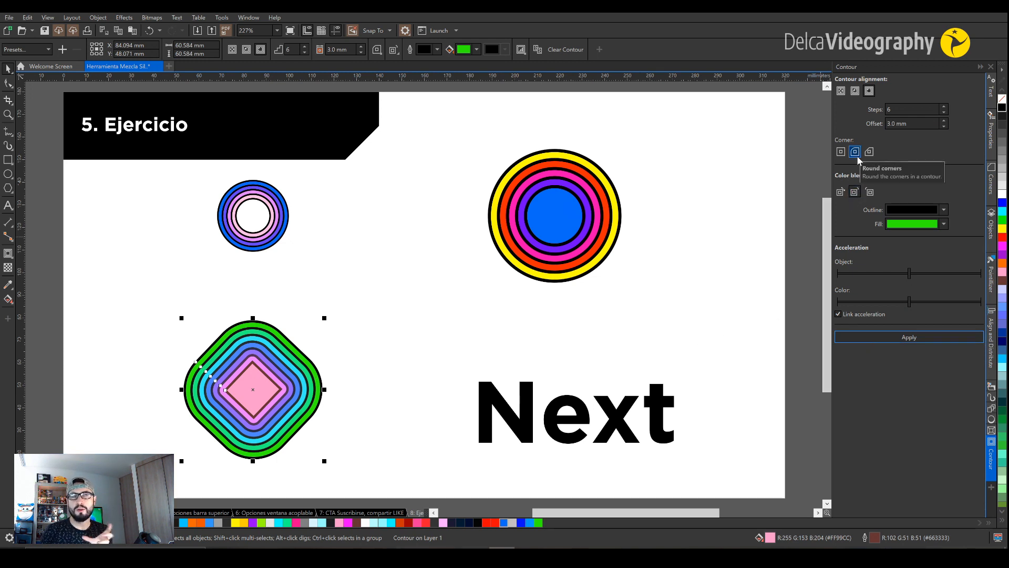
{"action": "left_click", "coordinate": [399, 354]}
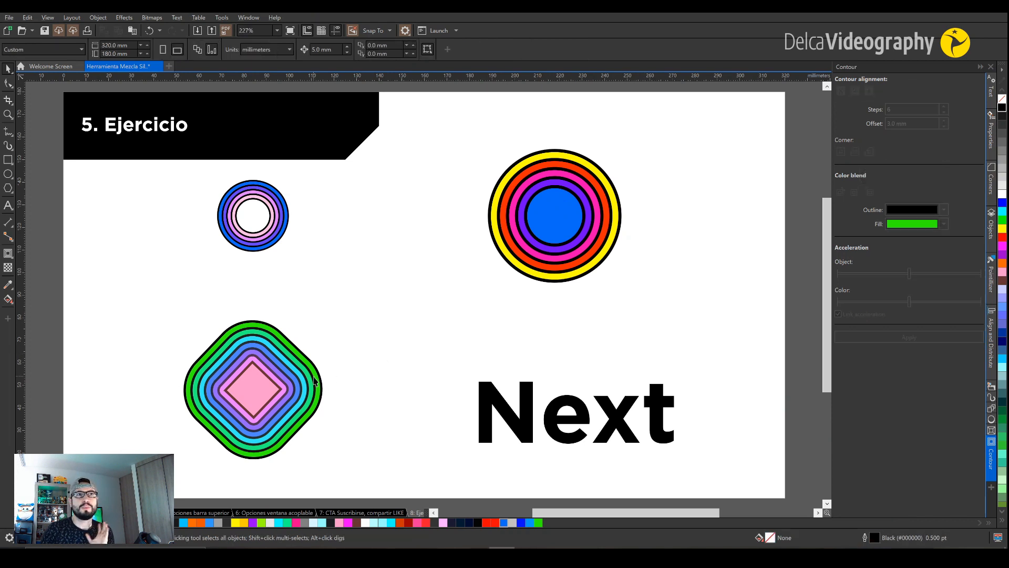
{"action": "left_click", "coordinate": [301, 377]}
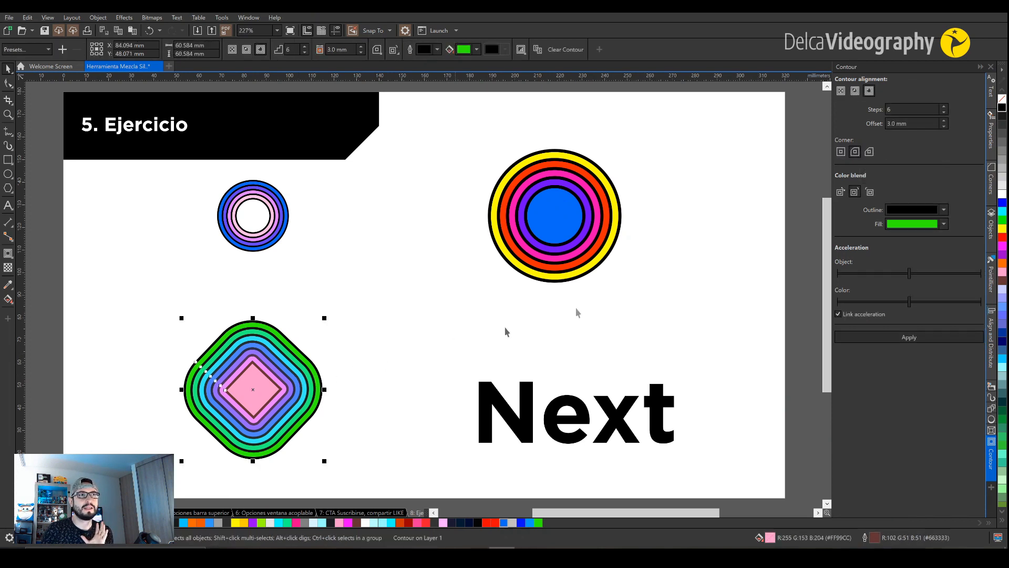
{"action": "left_click", "coordinate": [869, 152]}
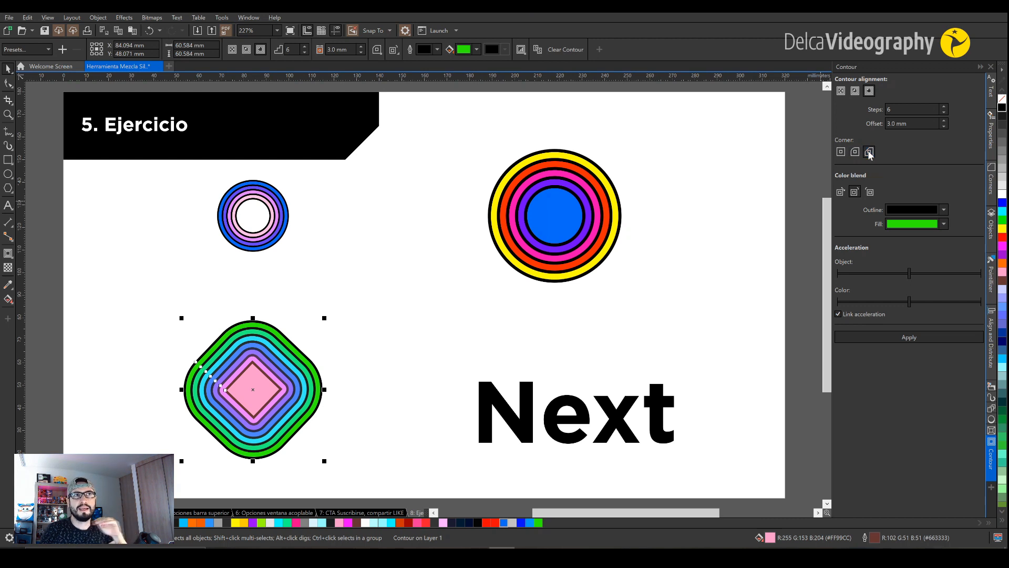
{"action": "left_click", "coordinate": [884, 337]}
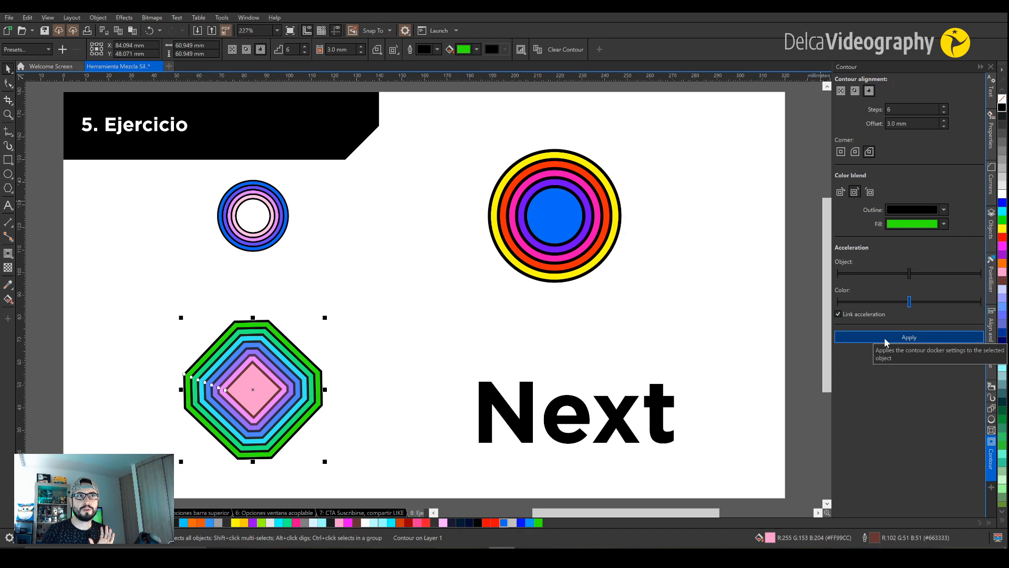
- Set the outline color of the diamond at the contour's center to white
{"action": "left_click", "coordinate": [363, 336]}
{"action": "left_click", "coordinate": [259, 375]}
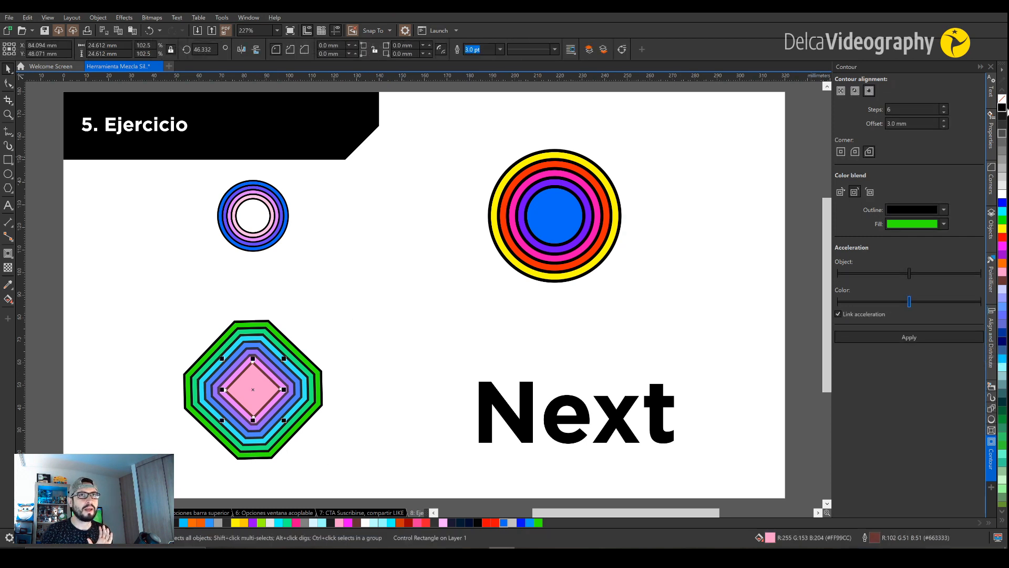
{"action": "right_click", "coordinate": [1003, 195]}
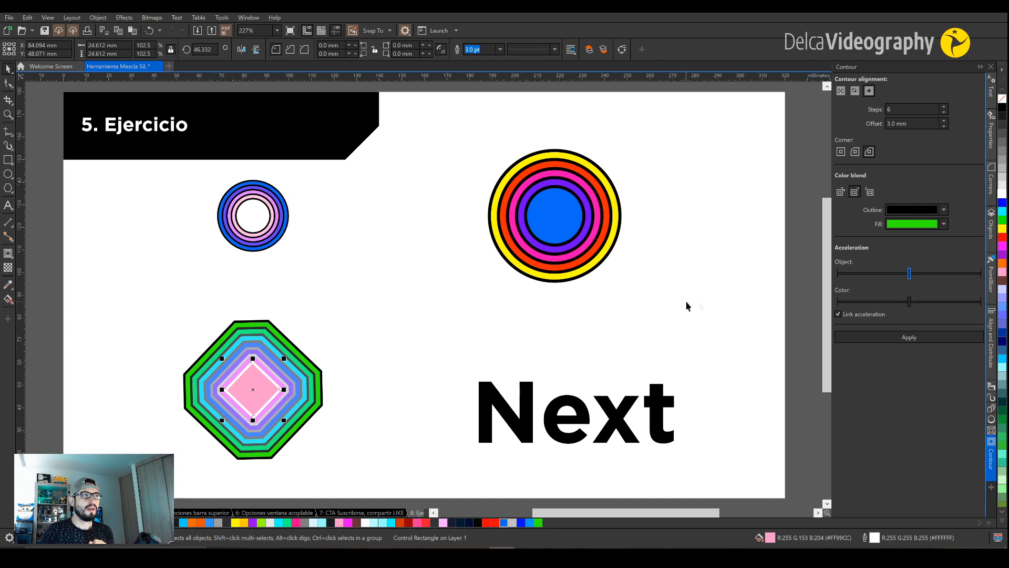
- Set the diamond's contour to 4 steps with a 7.0 mm offset and apply it
{"action": "left_click", "coordinate": [944, 112]}
{"action": "left_click", "coordinate": [944, 121]}
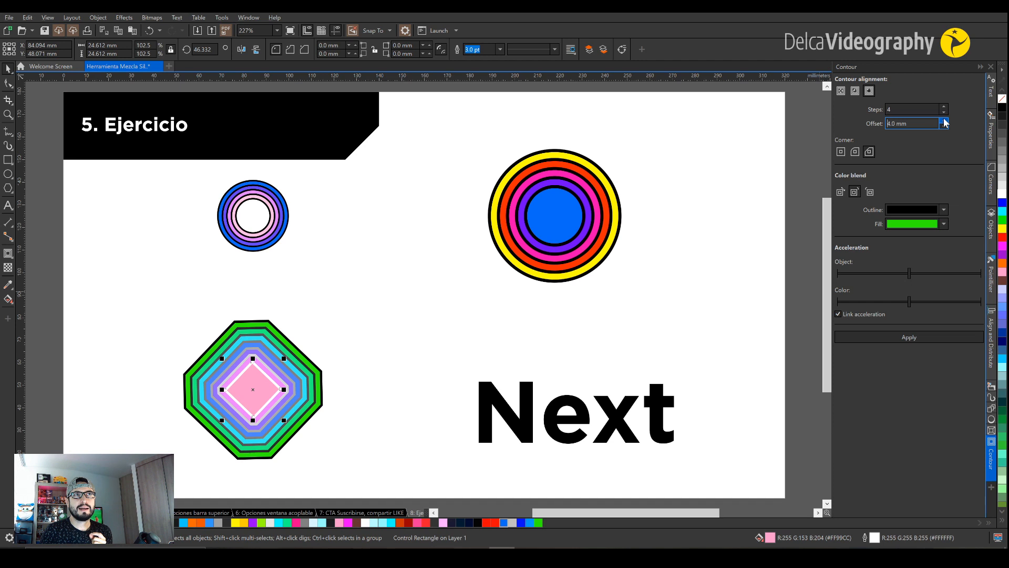
{"action": "left_click", "coordinate": [944, 121]}
{"action": "left_click", "coordinate": [945, 121]}
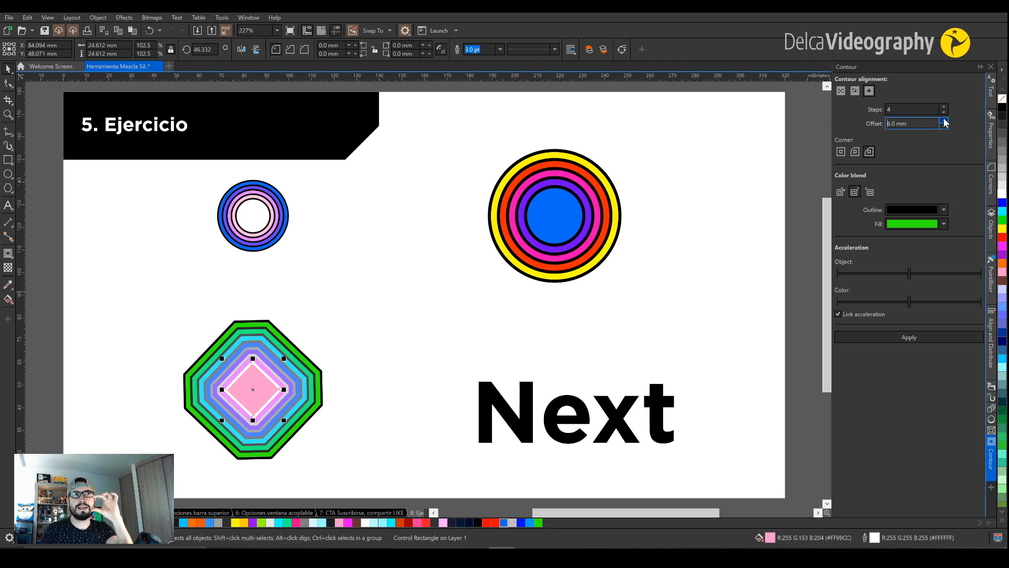
{"action": "left_click", "coordinate": [944, 121]}
{"action": "left_click", "coordinate": [944, 121]}
{"action": "left_click", "coordinate": [944, 121]}
{"action": "left_click", "coordinate": [918, 338]}
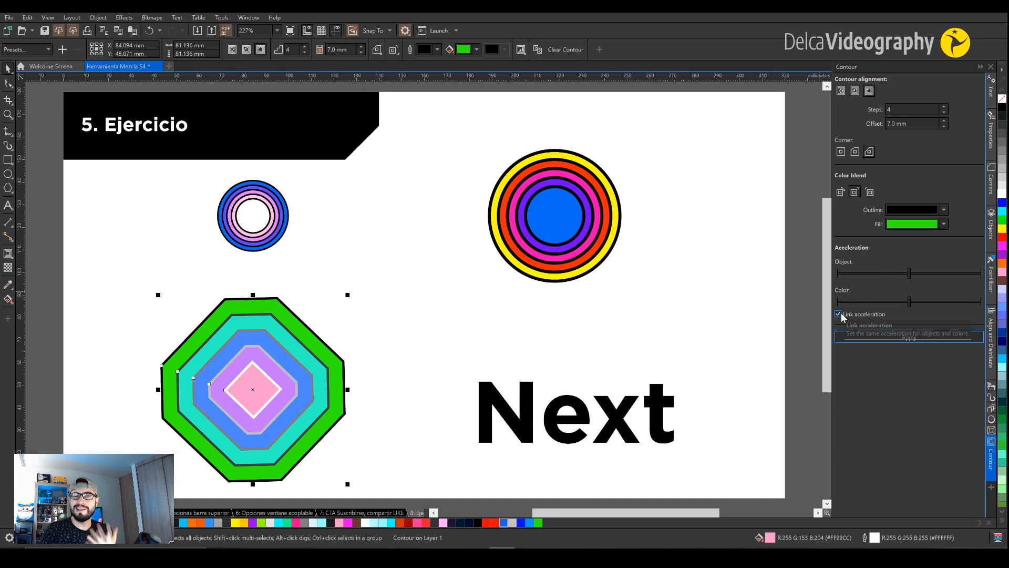
- Try linked object and color acceleration on the diamond's contour, first raised, strongly lowered and finally slightly below the middle
{"action": "left_click_drag", "start_coordinate": [908, 273], "coordinate": [940, 275]}
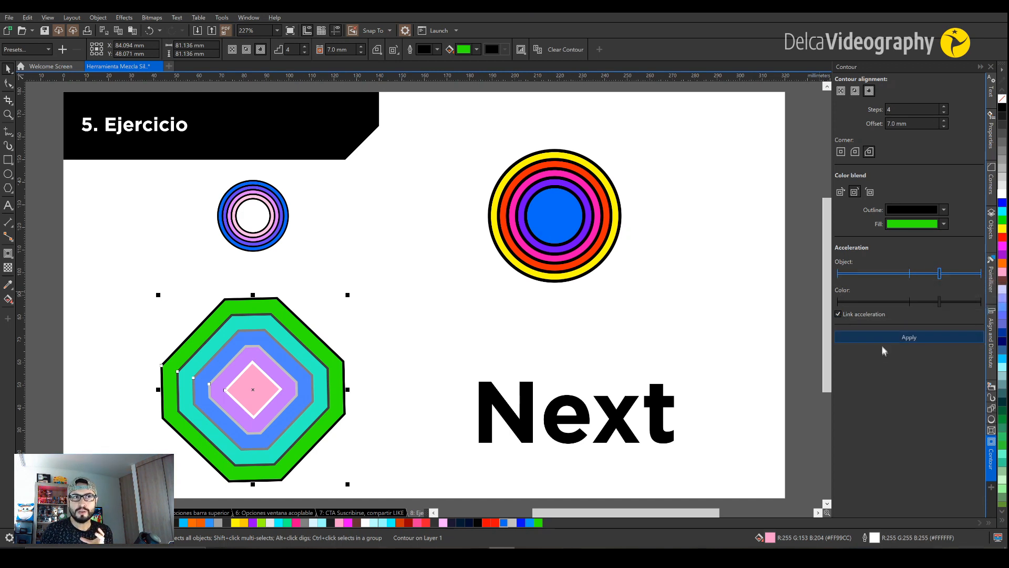
{"action": "left_click", "coordinate": [902, 342]}
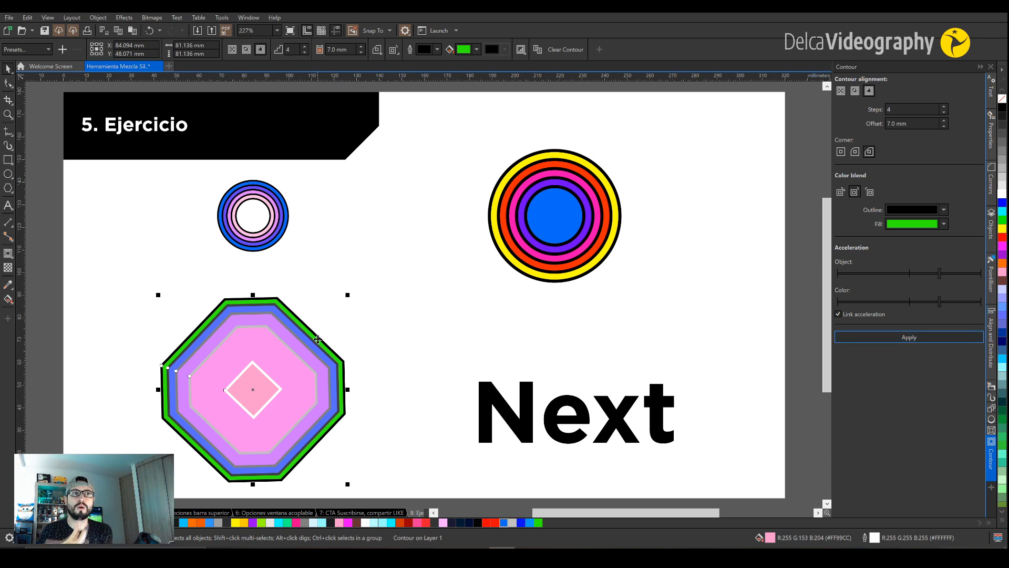
{"action": "left_click_drag", "start_coordinate": [940, 274], "coordinate": [858, 280]}
{"action": "left_click", "coordinate": [874, 339]}
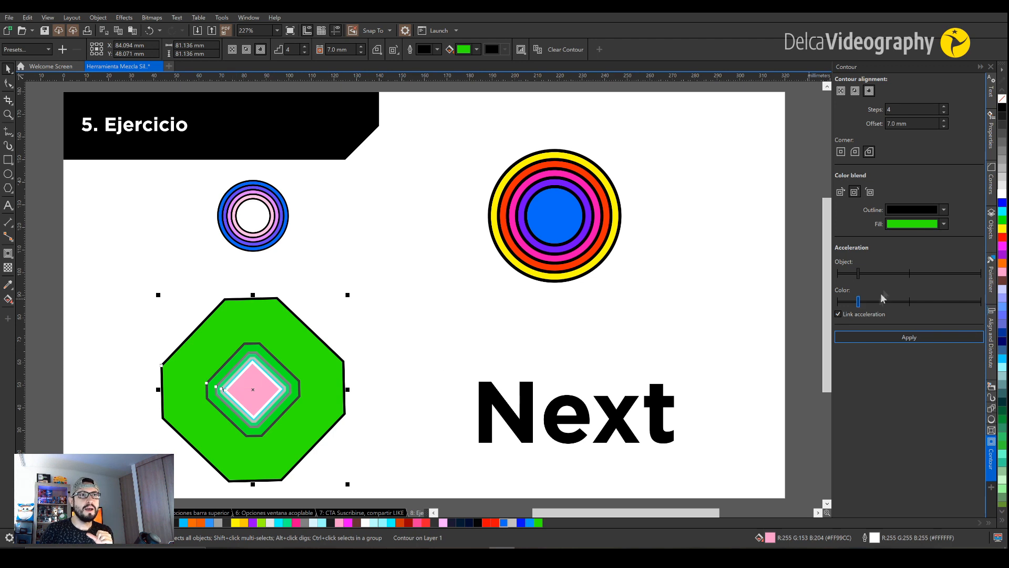
{"action": "left_click_drag", "start_coordinate": [858, 273], "coordinate": [885, 274]}
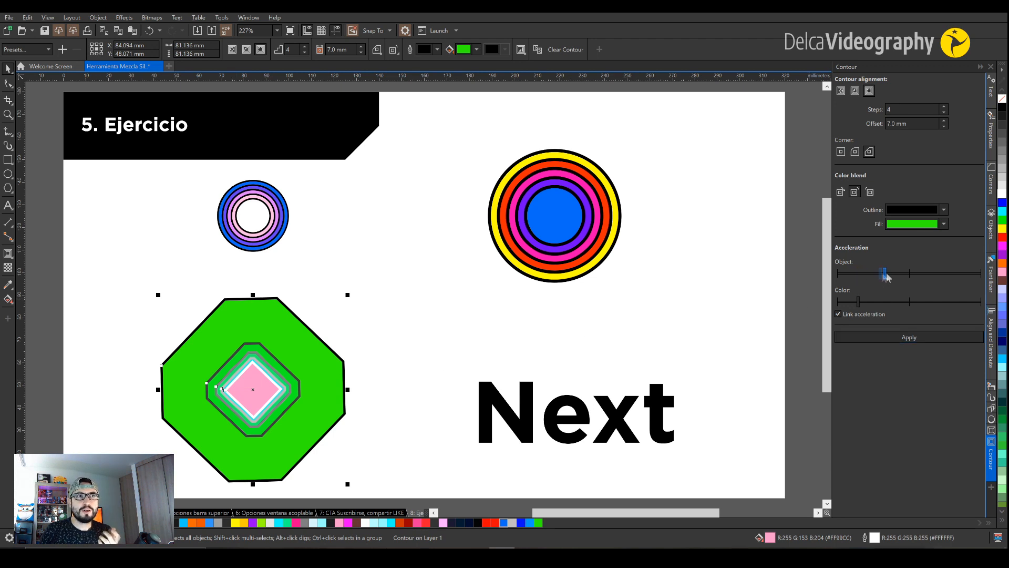
{"action": "left_click", "coordinate": [870, 337]}
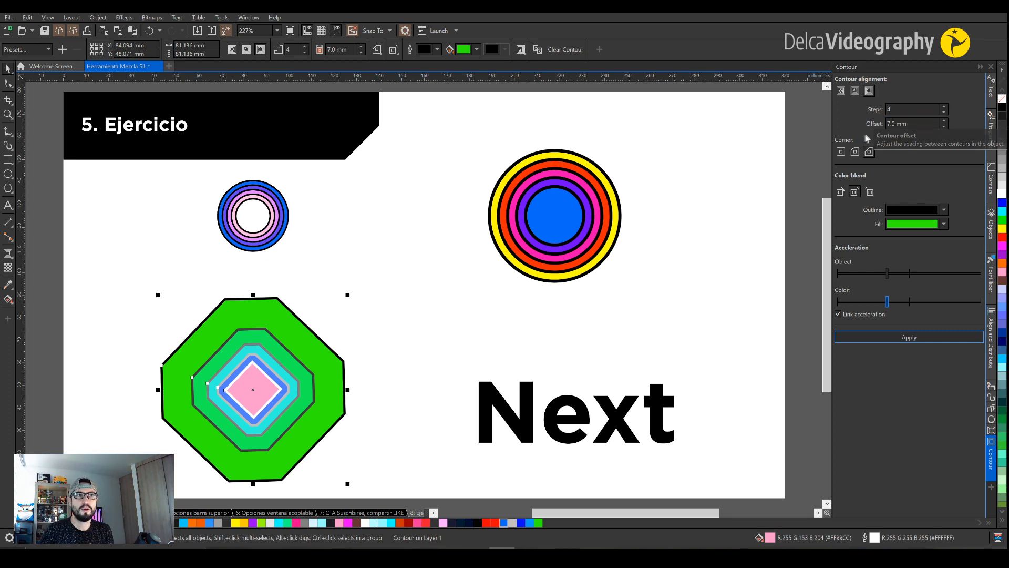
- Unlink the diamond contour's accelerations and apply a lower color acceleration with a slightly raised object acceleration
{"action": "left_click", "coordinate": [838, 314]}
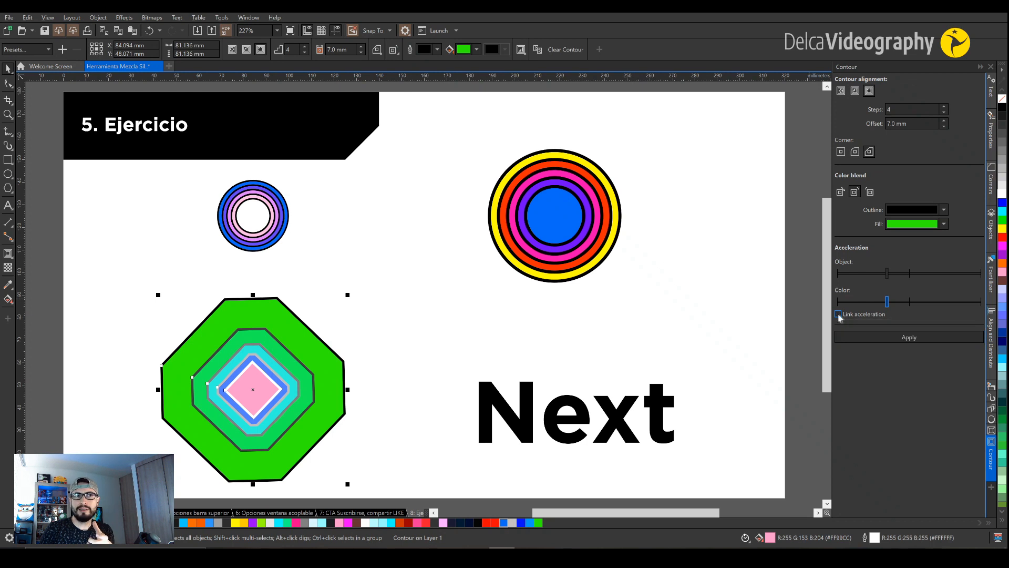
{"action": "left_click_drag", "start_coordinate": [888, 304], "coordinate": [859, 303]}
{"action": "left_click_drag", "start_coordinate": [889, 273], "coordinate": [927, 273]}
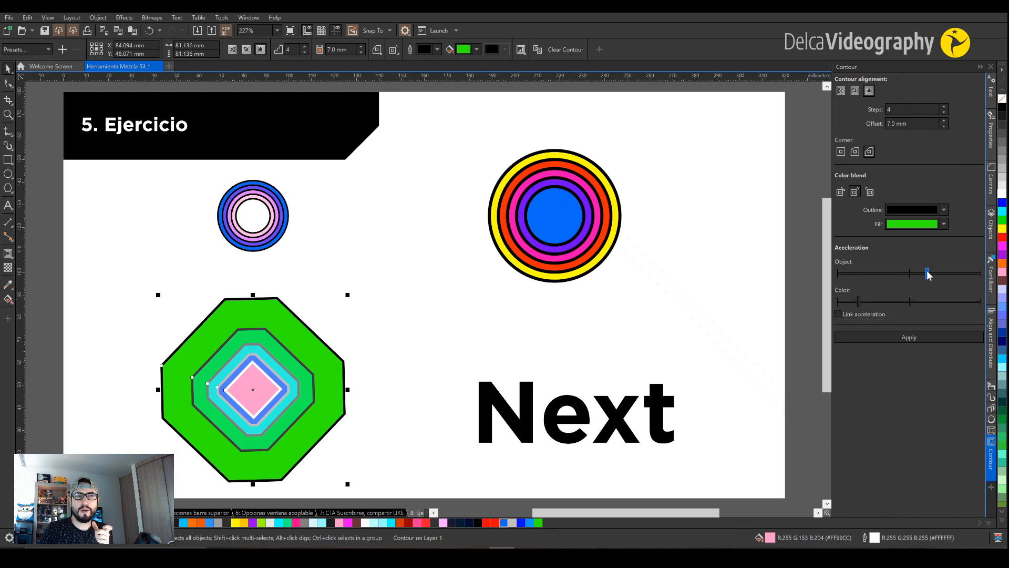
{"action": "left_click", "coordinate": [910, 337]}
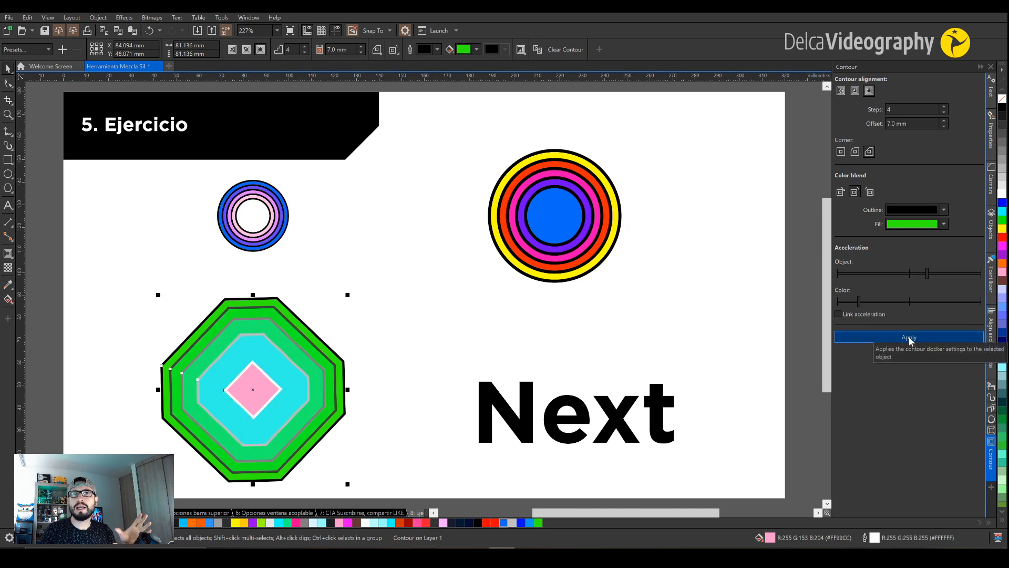
- Try a low object acceleration on the diamond's contour, with color acceleration first high and finally at the middle
{"action": "left_click_drag", "start_coordinate": [927, 273], "coordinate": [948, 303]}
{"action": "left_click", "coordinate": [925, 337]}
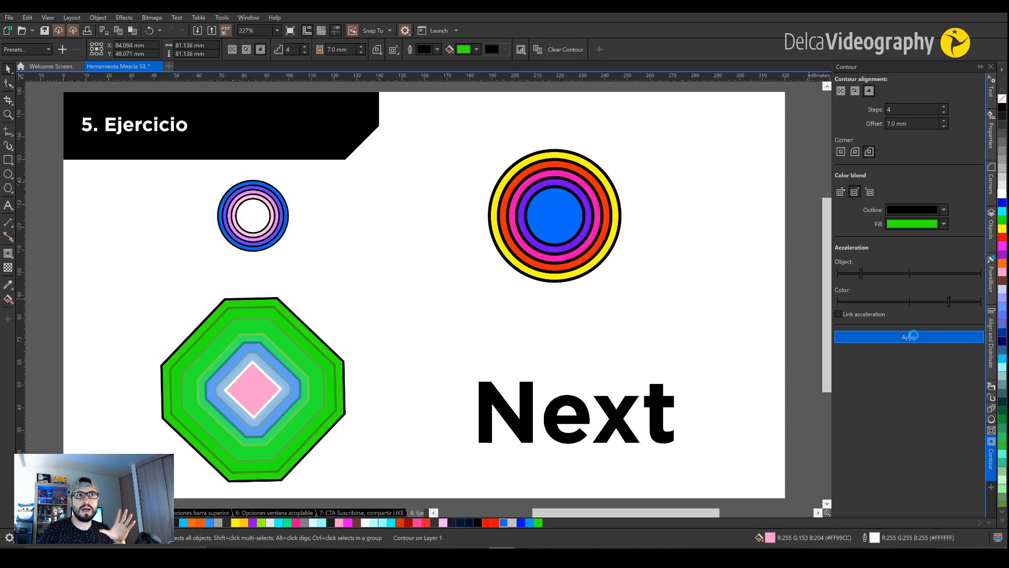
{"action": "left_click_drag", "start_coordinate": [944, 303], "coordinate": [908, 303]}
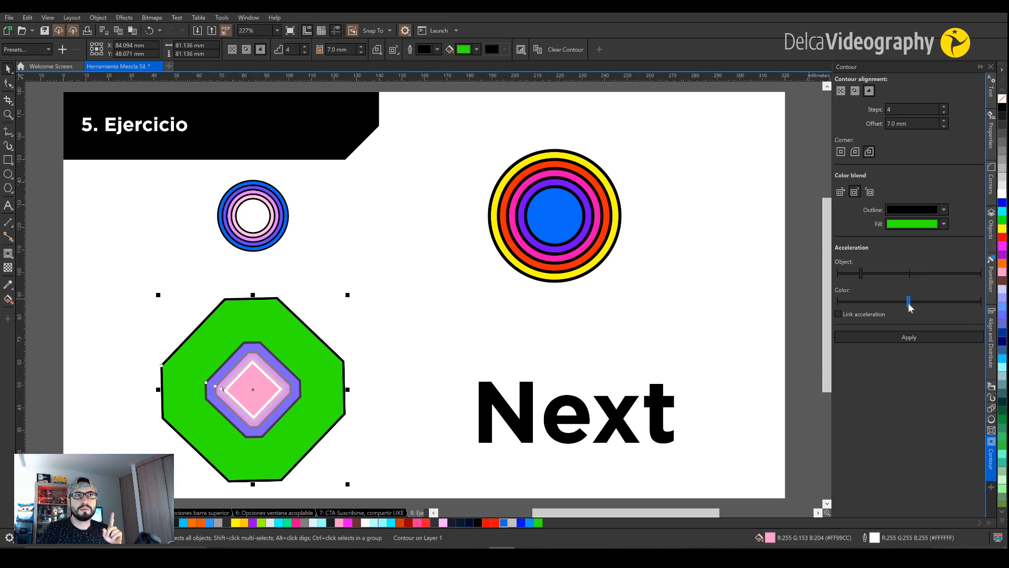
{"action": "left_click", "coordinate": [875, 339]}
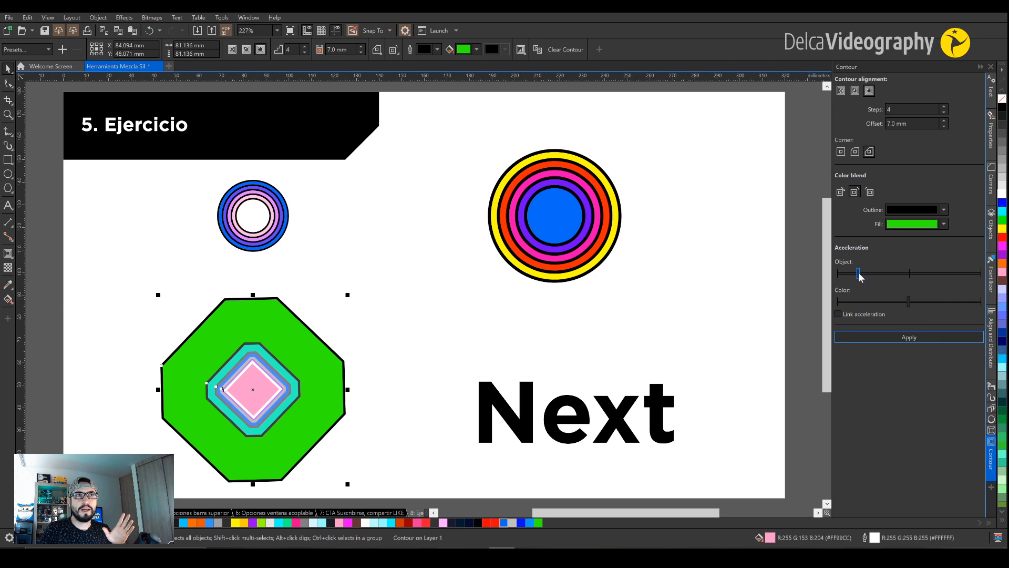
- Return the diamond contour's object acceleration to the middle and apply a raised color acceleration
{"action": "left_click_drag", "start_coordinate": [858, 273], "coordinate": [946, 301]}
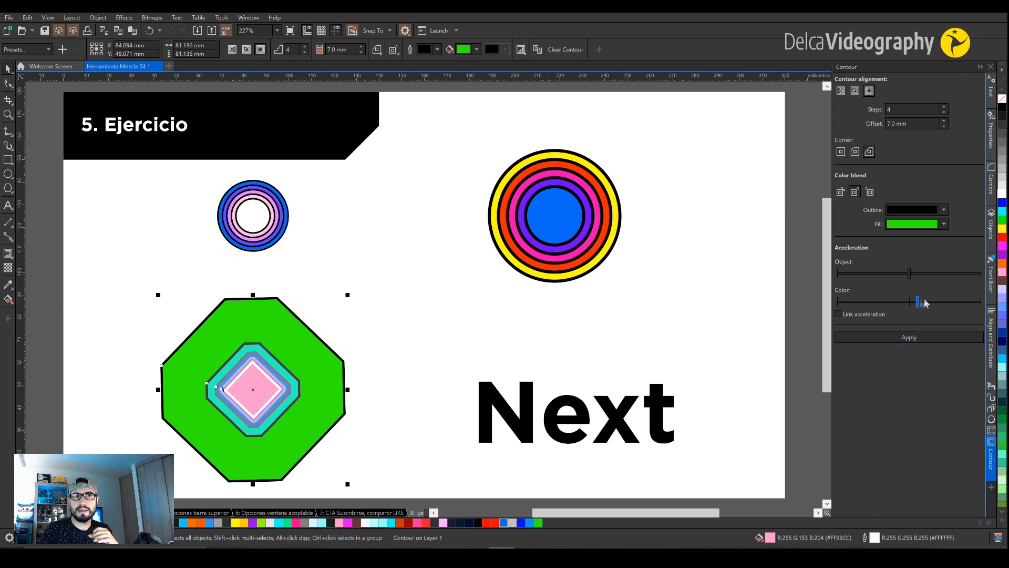
{"action": "left_click", "coordinate": [925, 338]}
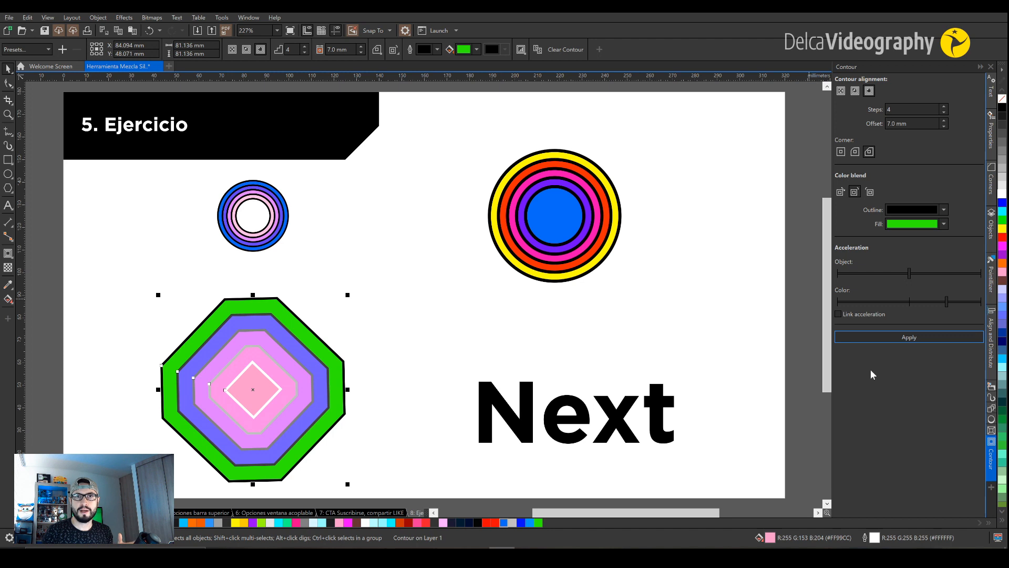
{"action": "left_click", "coordinate": [675, 335]}
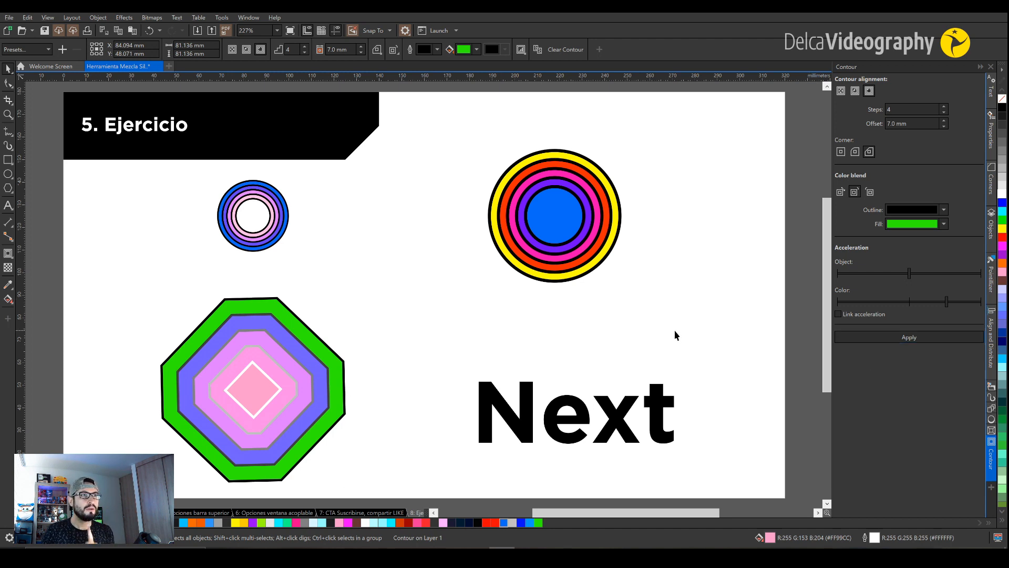
- Create a 4-step outside contour on the "Next" text with the Contour tool, offset about 1.2 mm
{"action": "left_click", "coordinate": [657, 400]}
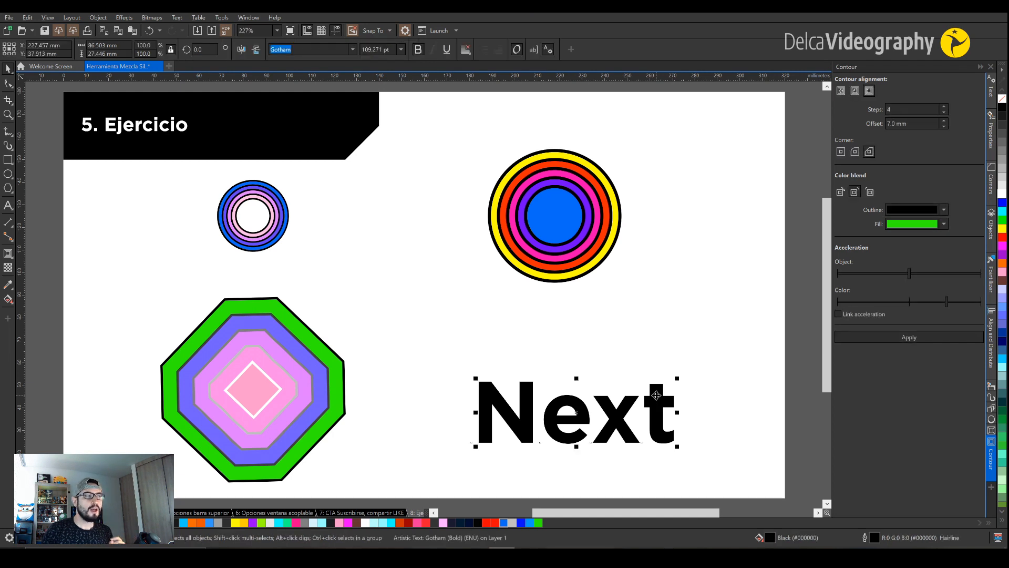
{"action": "left_click", "coordinate": [7, 254]}
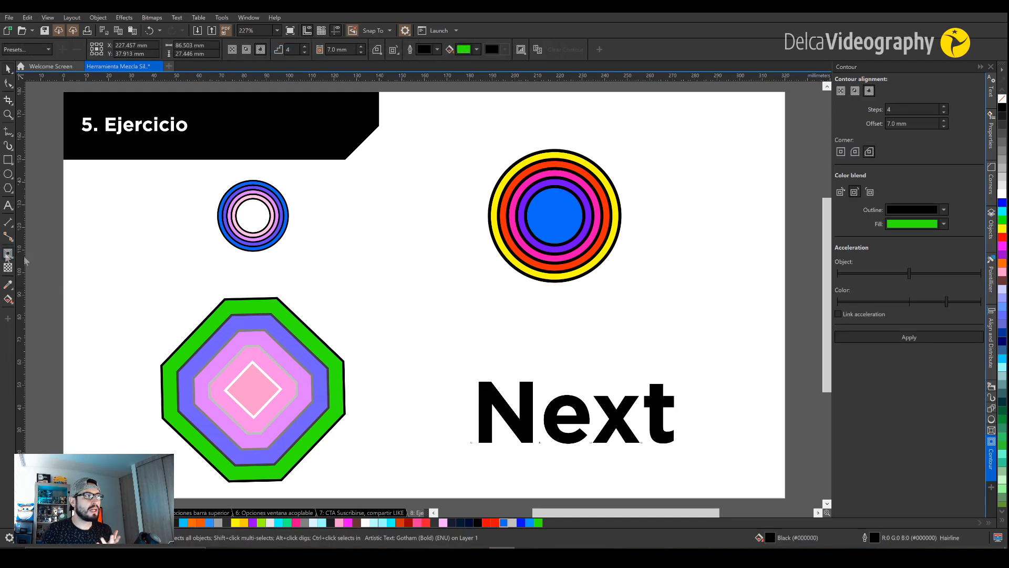
{"action": "left_click_drag", "start_coordinate": [673, 412], "coordinate": [686, 382]}
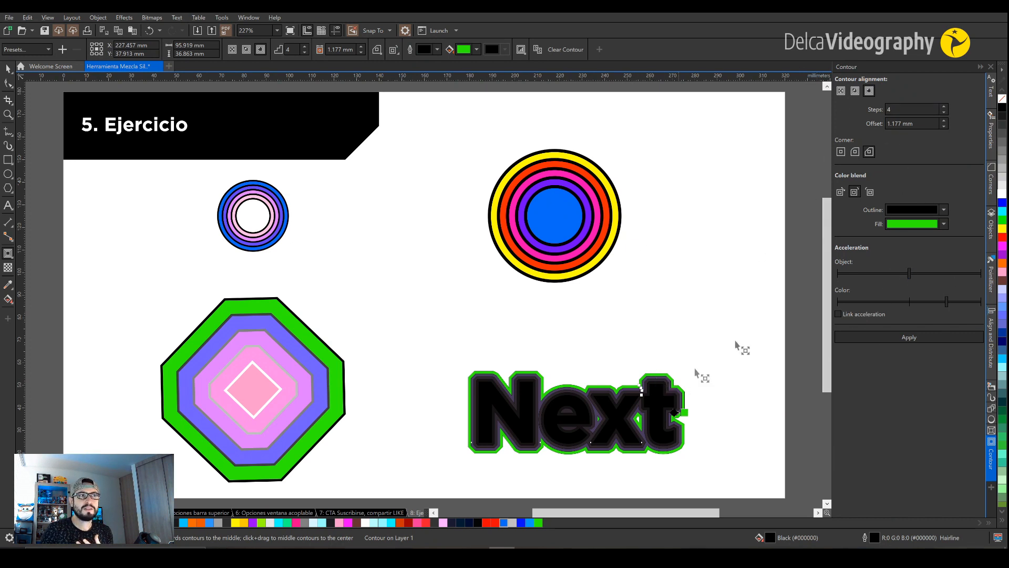
{"action": "key", "text": "space"}
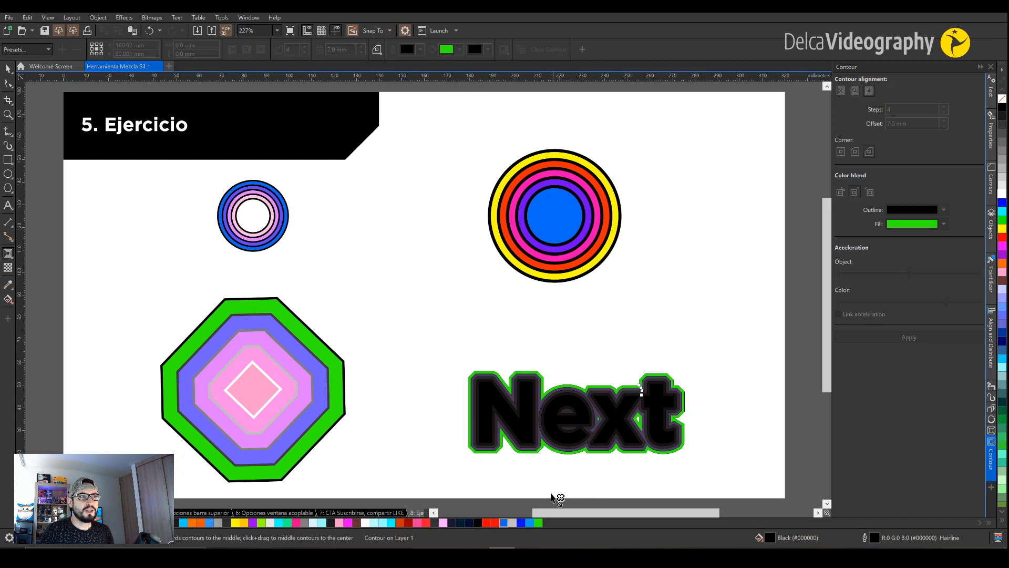
- Fill the "Next" text with white and set its outline width to 2.0 pt
{"action": "left_click", "coordinate": [619, 414]}
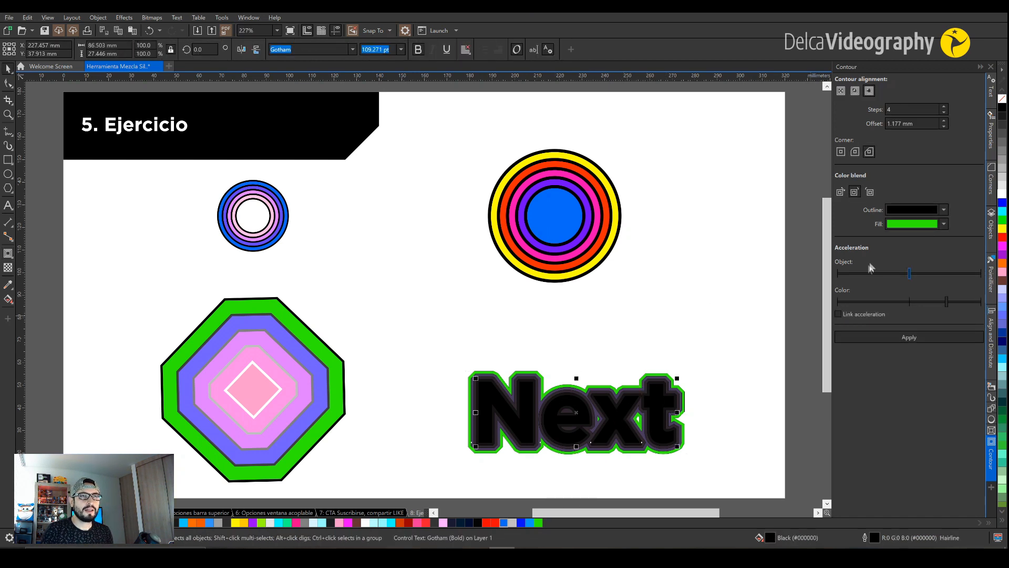
{"action": "left_click", "coordinate": [1001, 194]}
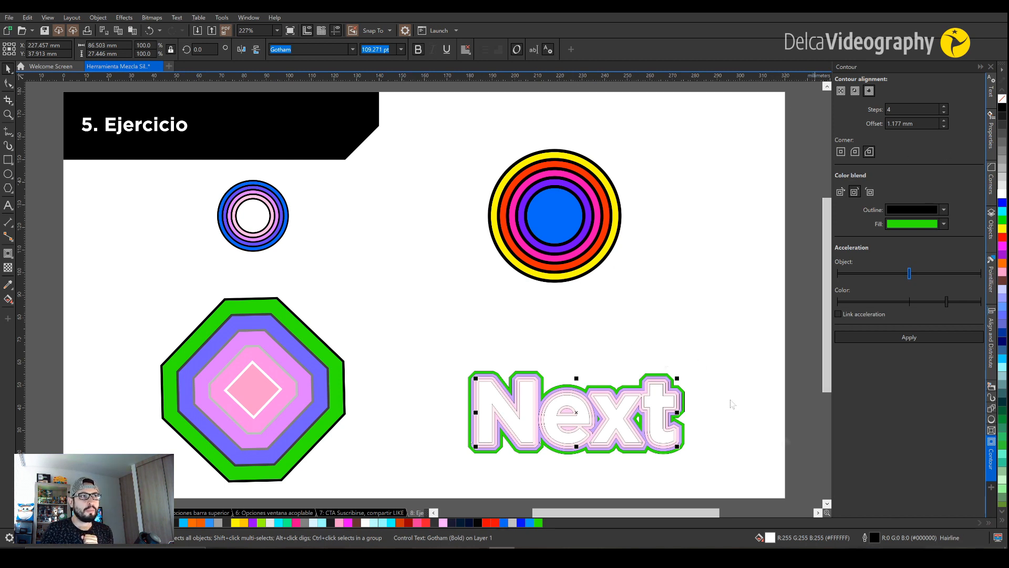
{"action": "key", "text": "F12"}
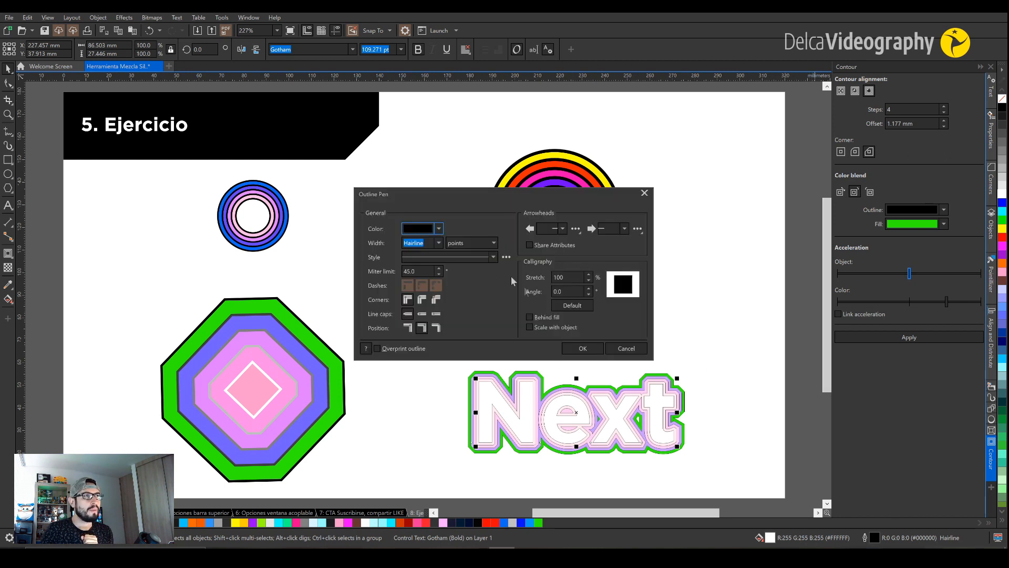
{"action": "left_click", "coordinate": [439, 243]}
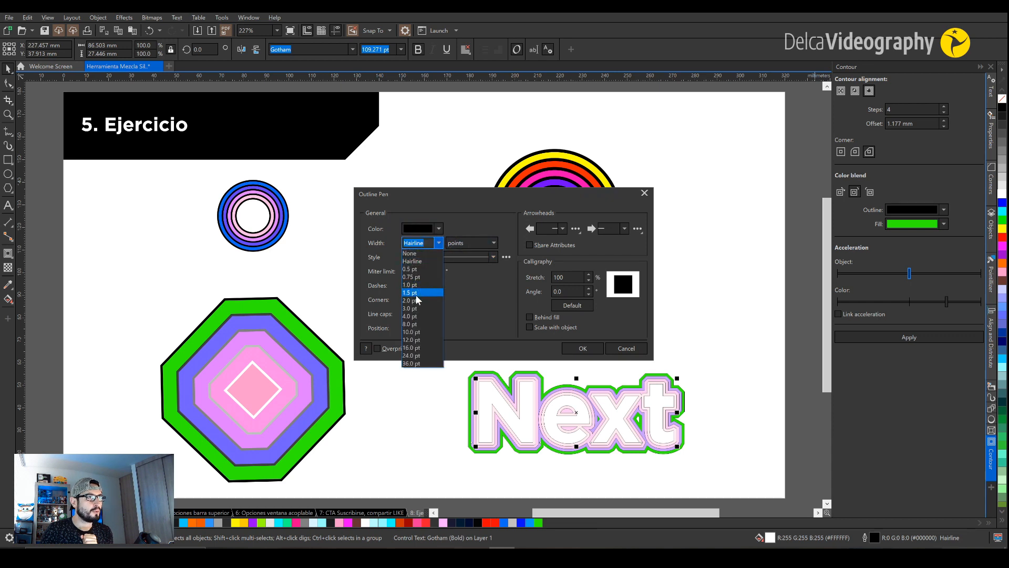
{"action": "left_click", "coordinate": [415, 293]}
{"action": "left_click", "coordinate": [582, 348]}
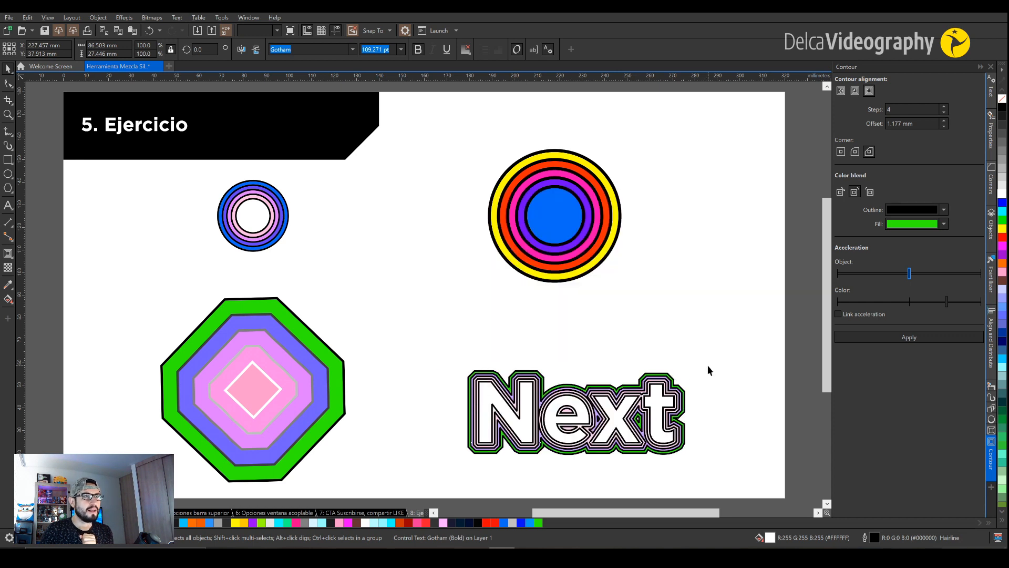
{"action": "left_click", "coordinate": [738, 407]}
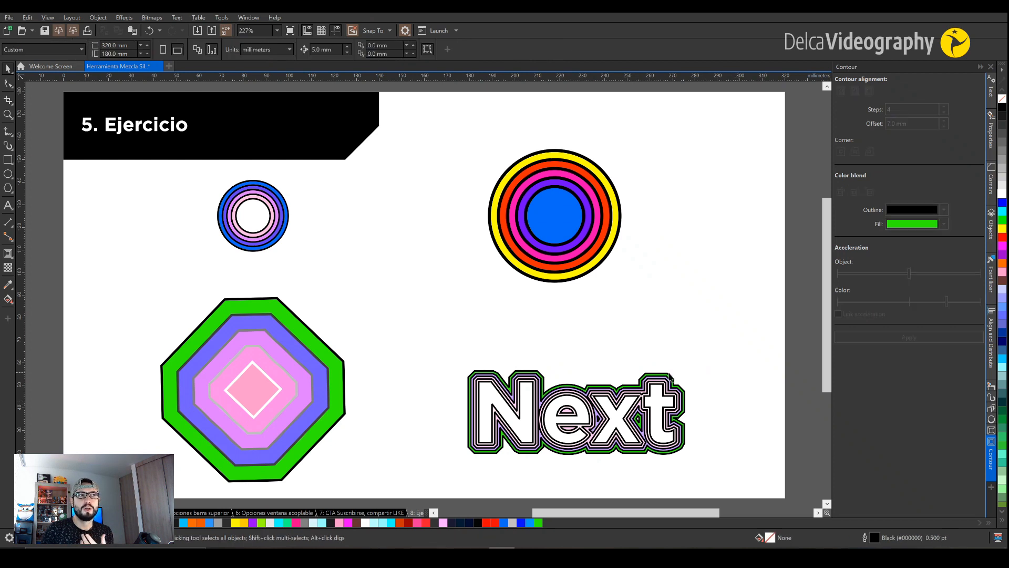
- Change the fill color of the "Next" text's contour to blue
{"action": "left_click", "coordinate": [670, 376]}
{"action": "left_click", "coordinate": [943, 224]}
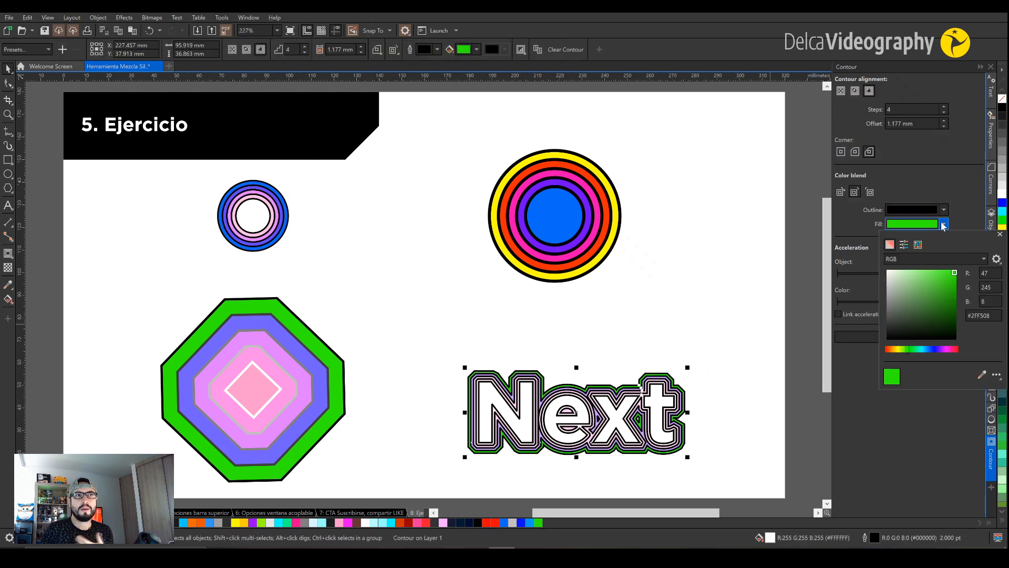
{"action": "left_click", "coordinate": [930, 349]}
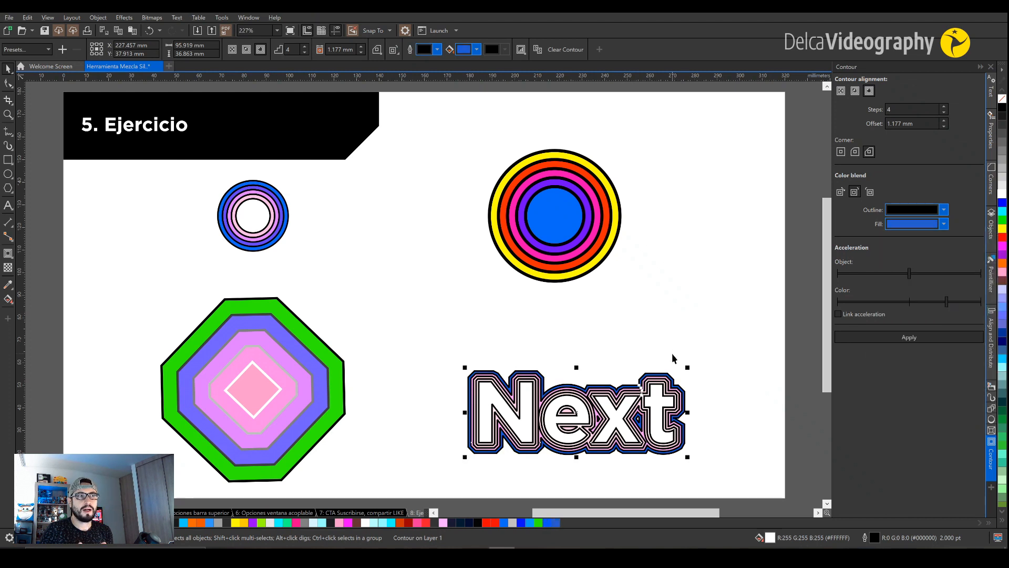
- Apply 3 steps and rounded corners to the "Next" text's contour
{"action": "left_click", "coordinate": [942, 113]}
{"action": "left_click", "coordinate": [858, 151]}
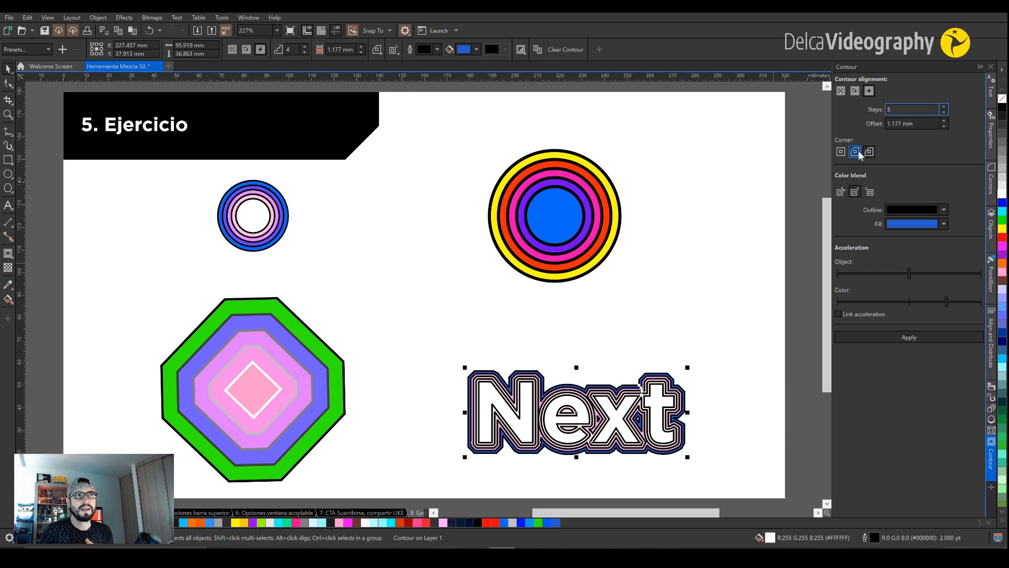
{"action": "left_click", "coordinate": [909, 338]}
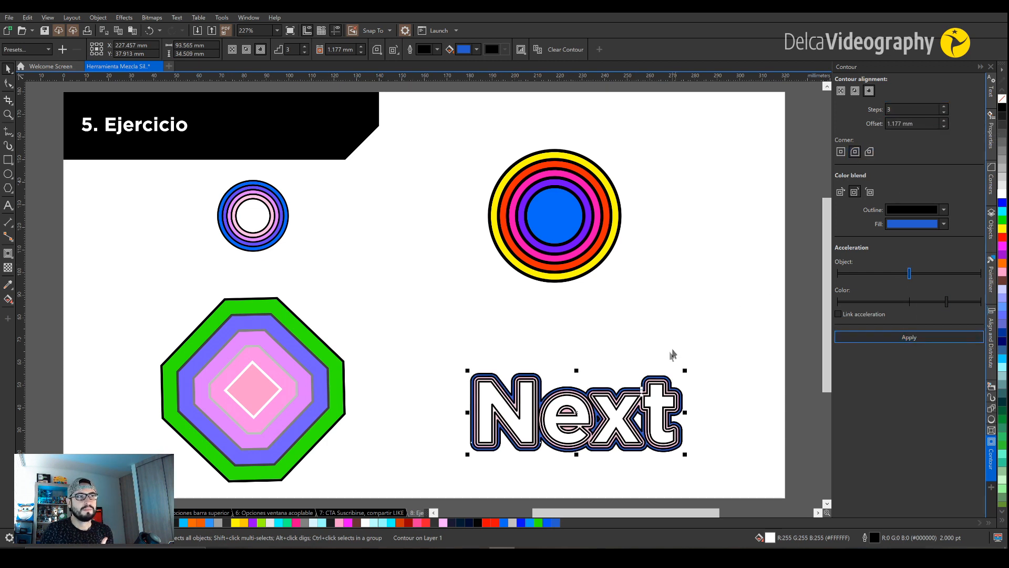
{"action": "left_click", "coordinate": [668, 355]}
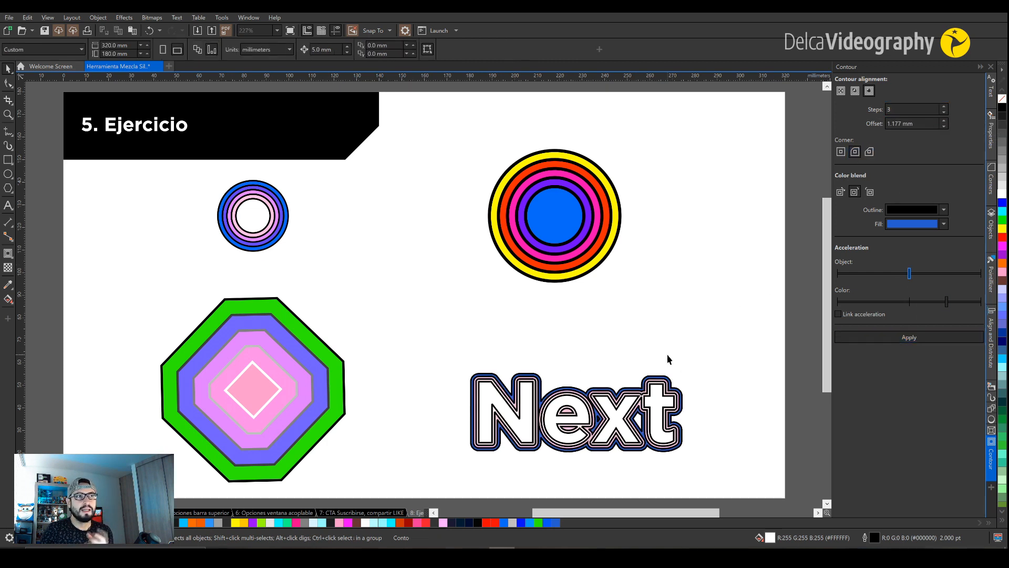
- Reduce the "Next" text's contour to a single step with an offset of 2.677 mm
{"action": "left_click", "coordinate": [681, 408]}
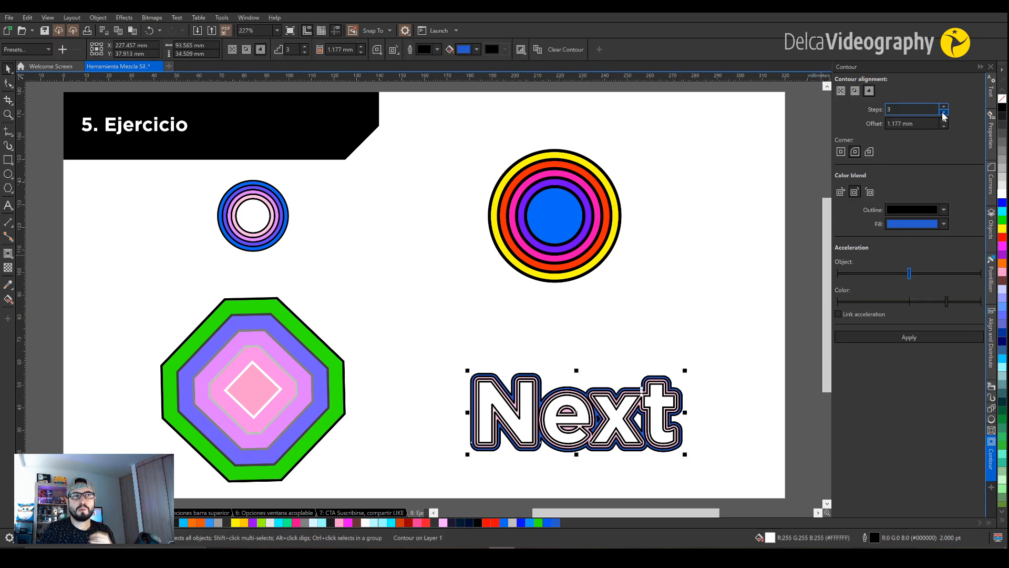
{"action": "left_click", "coordinate": [944, 112]}
{"action": "left_click", "coordinate": [944, 112]}
{"action": "left_click", "coordinate": [944, 124]}
{"action": "left_click", "coordinate": [943, 121]}
{"action": "left_click", "coordinate": [906, 337]}
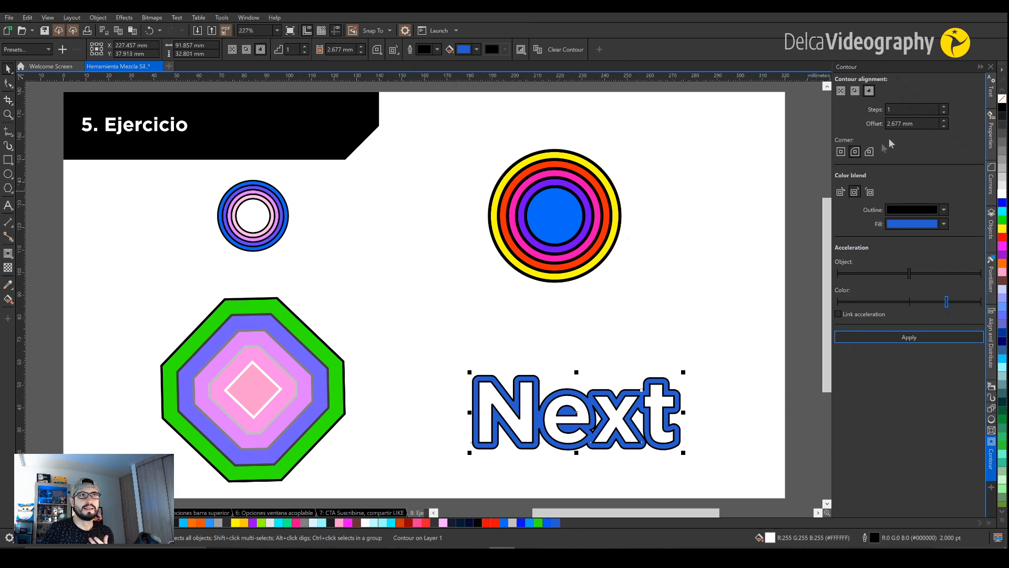
- Set the offset of the "Next" text's contour to 5 mm and deselect it
{"action": "double_click", "coordinate": [895, 124]}
{"action": "type", "text": "5"}
{"action": "key", "text": "Return"}
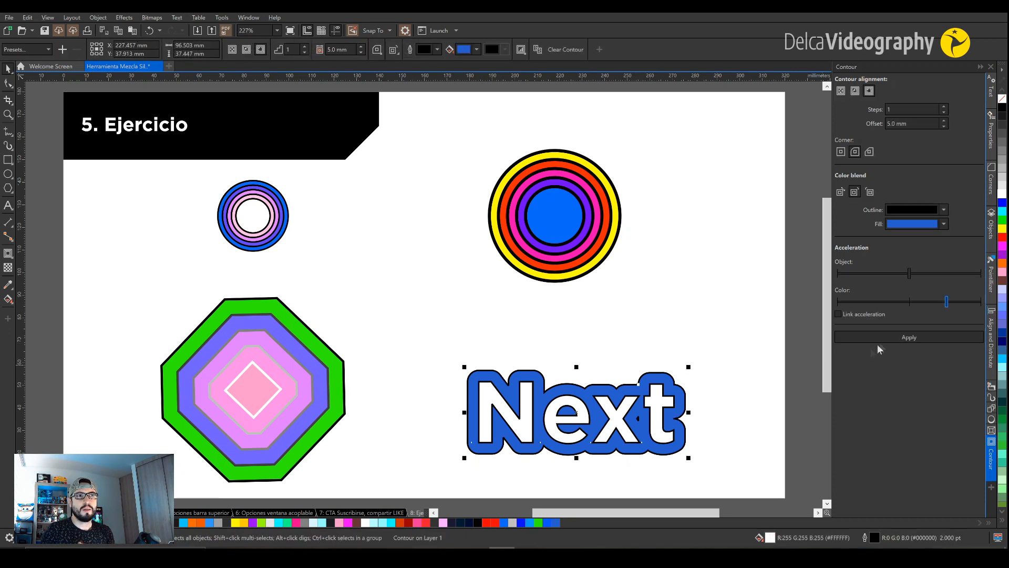
{"action": "left_click", "coordinate": [758, 355]}
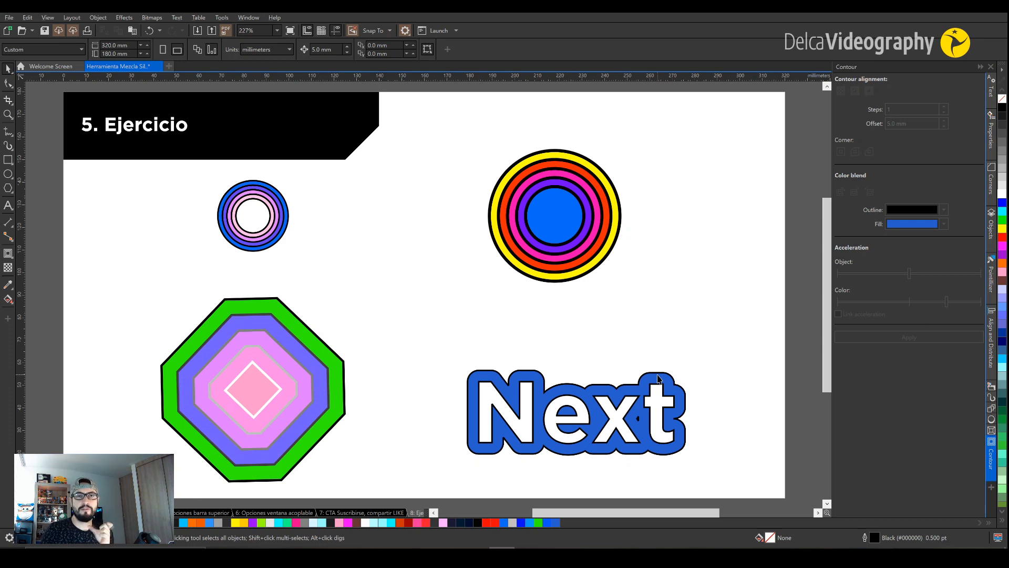
- Break the "Next" text's contour apart, test the separation by moving the text upward, and undo the move
{"action": "left_click", "coordinate": [661, 400]}
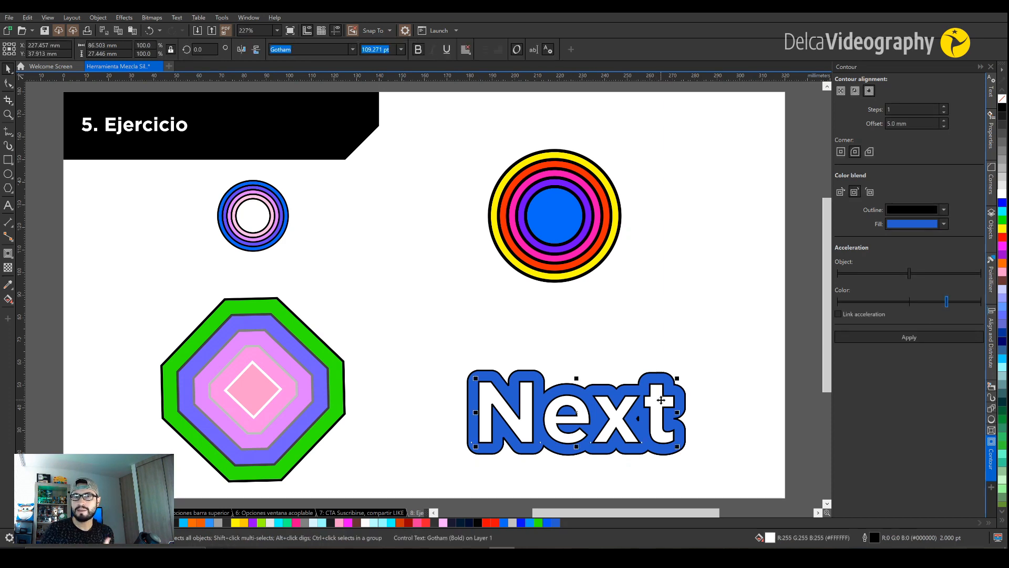
{"action": "left_click", "coordinate": [663, 386]}
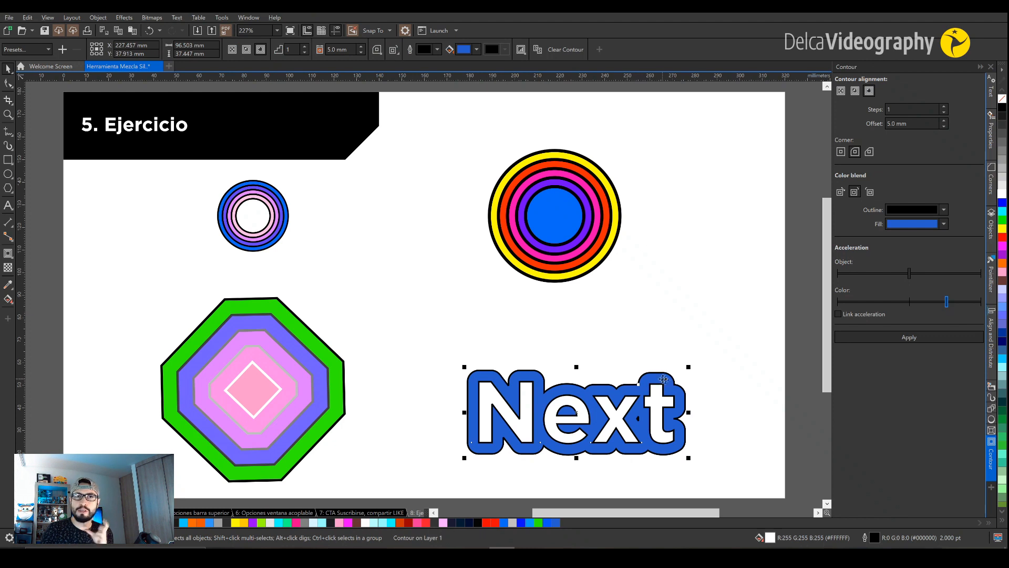
{"action": "right_click", "coordinate": [679, 392]}
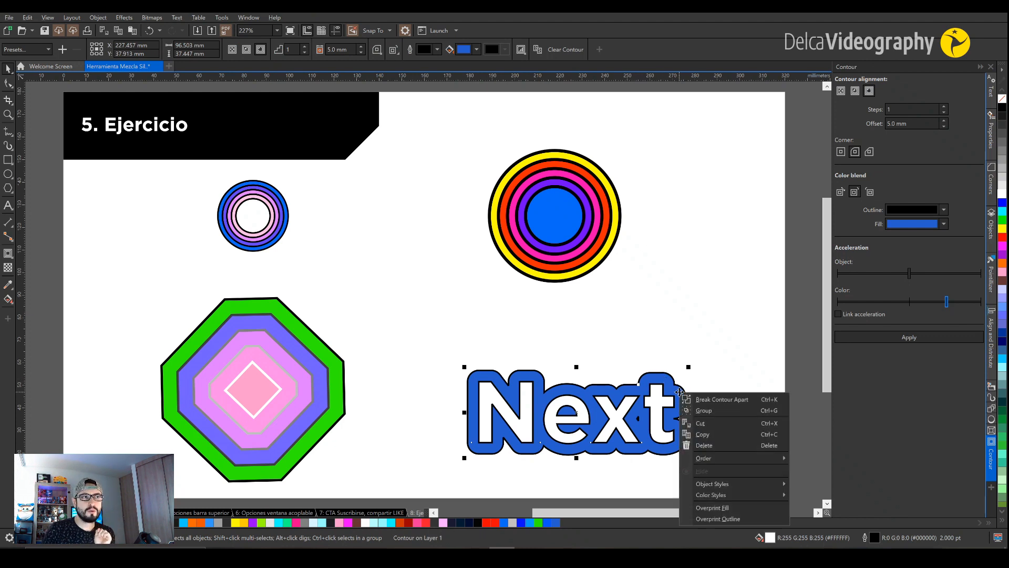
{"action": "left_click", "coordinate": [762, 400]}
{"action": "left_click_drag", "start_coordinate": [657, 404], "coordinate": [652, 319]}
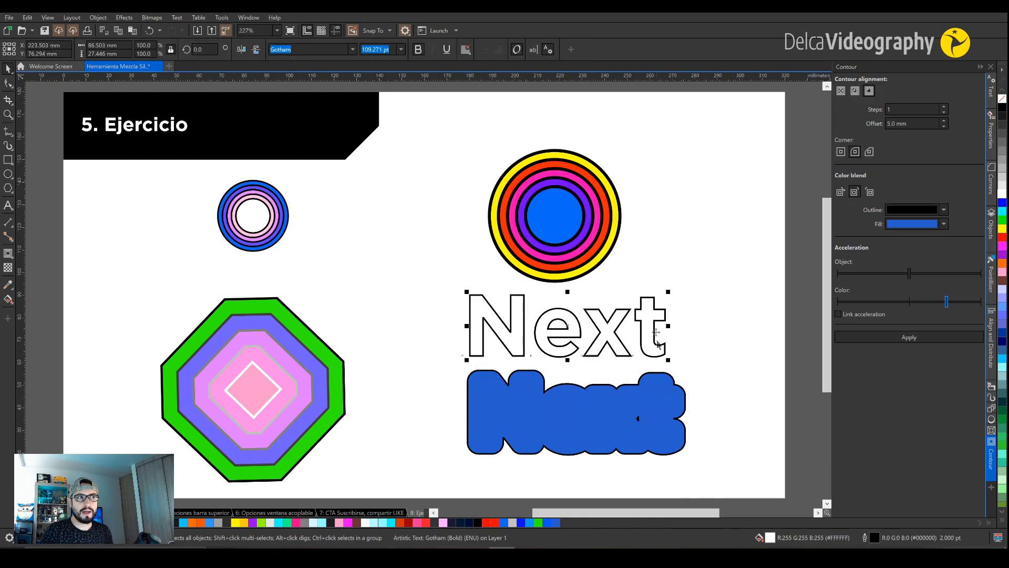
{"action": "key", "text": "ctrl+z"}
- Delete the nodes of the small hole beside the "x" in the blue contour shape with the Shape tool
{"action": "left_click", "coordinate": [685, 399]}
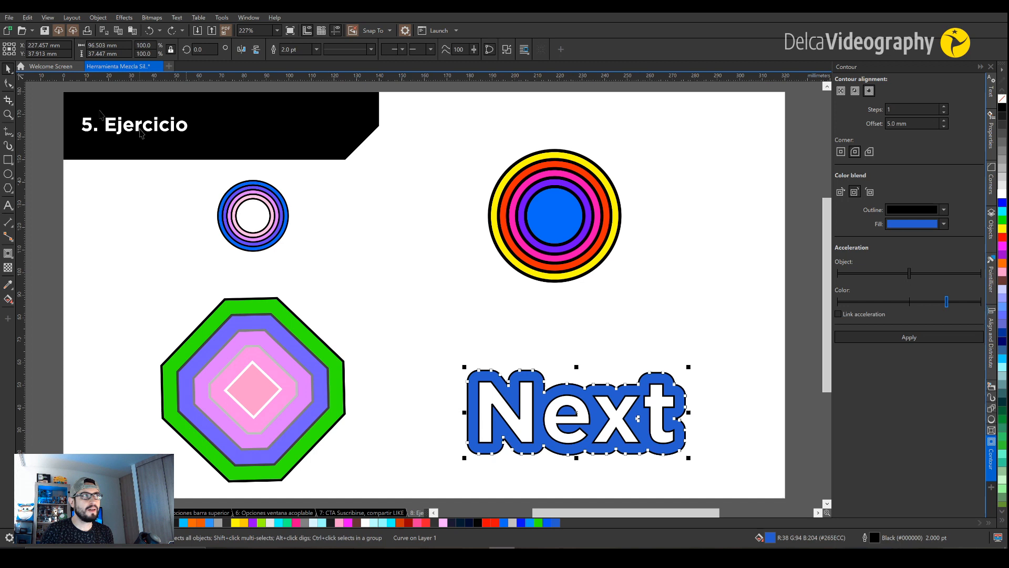
{"action": "left_click", "coordinate": [8, 83]}
{"action": "left_click_drag", "start_coordinate": [642, 424], "coordinate": [650, 431]}
{"action": "key", "text": "Delete"}
{"action": "key", "text": "space"}
- Give the blue contour shape a white outline and remove the outline from the "Next" text
{"action": "left_click", "coordinate": [708, 358]}
{"action": "left_click", "coordinate": [655, 376]}
{"action": "left_click", "coordinate": [588, 400]}
{"action": "right_click", "coordinate": [1001, 99]}
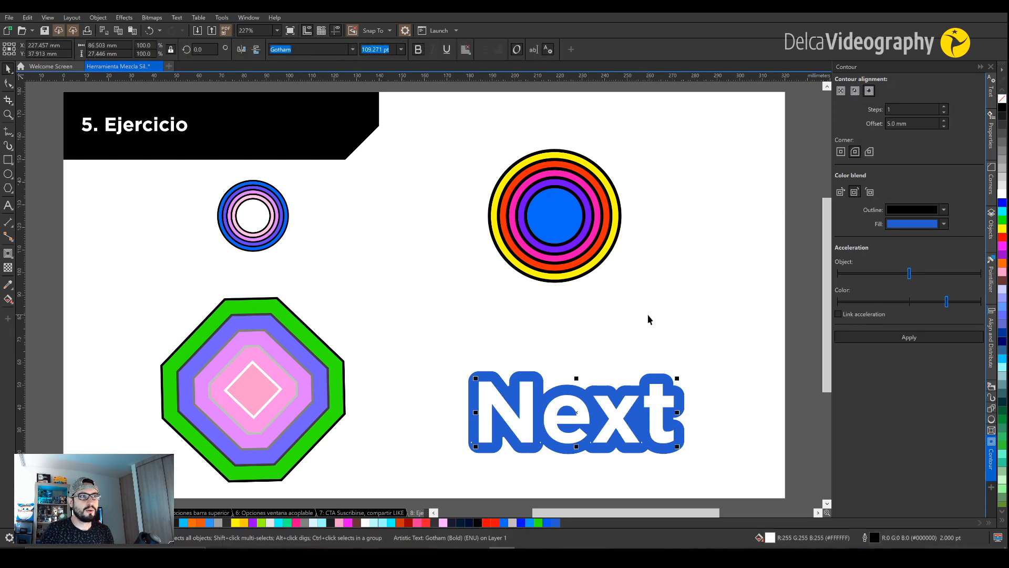
{"action": "left_click_drag", "start_coordinate": [439, 338], "coordinate": [720, 475]}
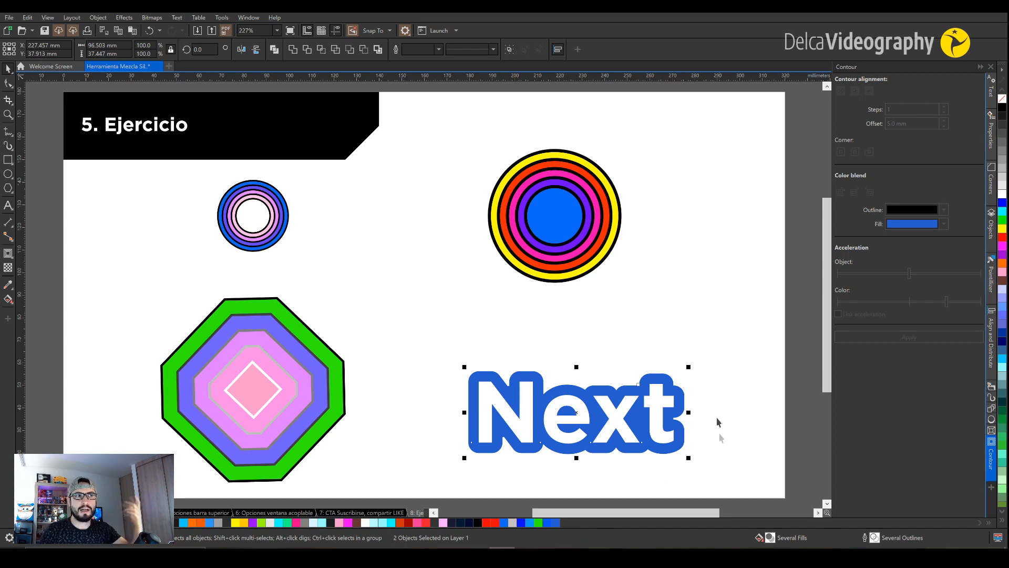
{"action": "left_click", "coordinate": [687, 405]}
{"action": "left_click", "coordinate": [684, 395]}
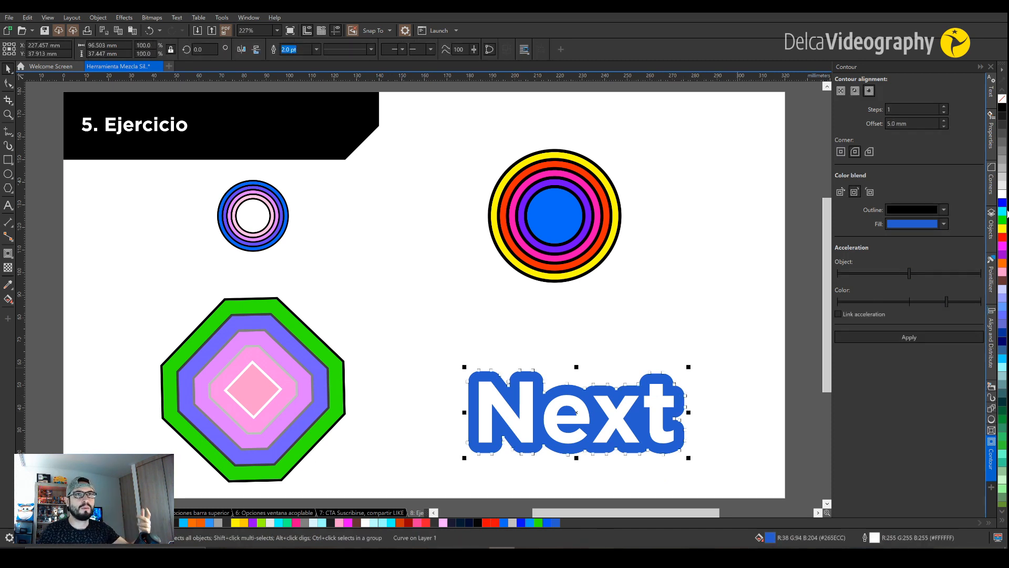
{"action": "left_click", "coordinate": [658, 309]}
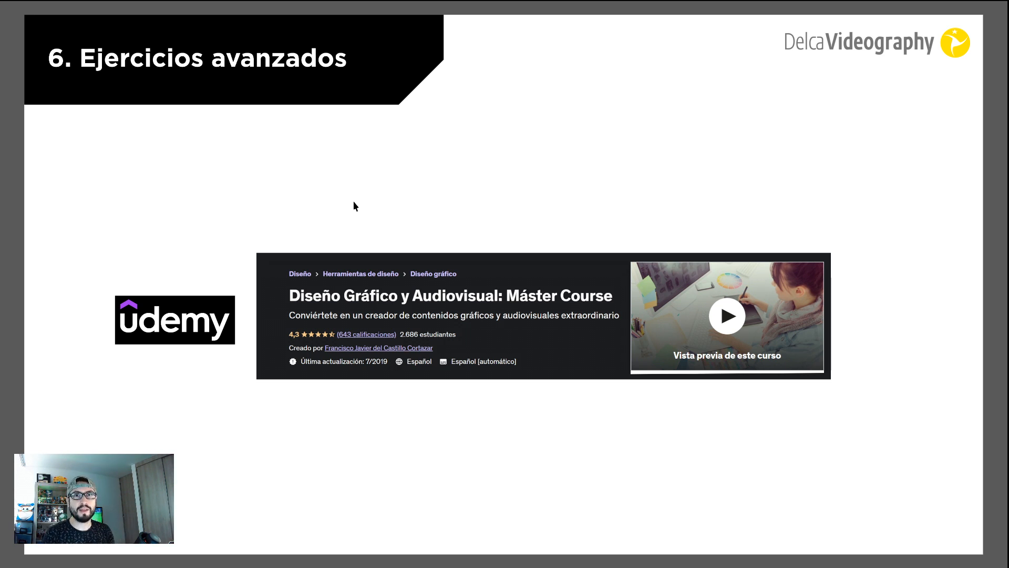
{"action": "key", "text": "Right"}
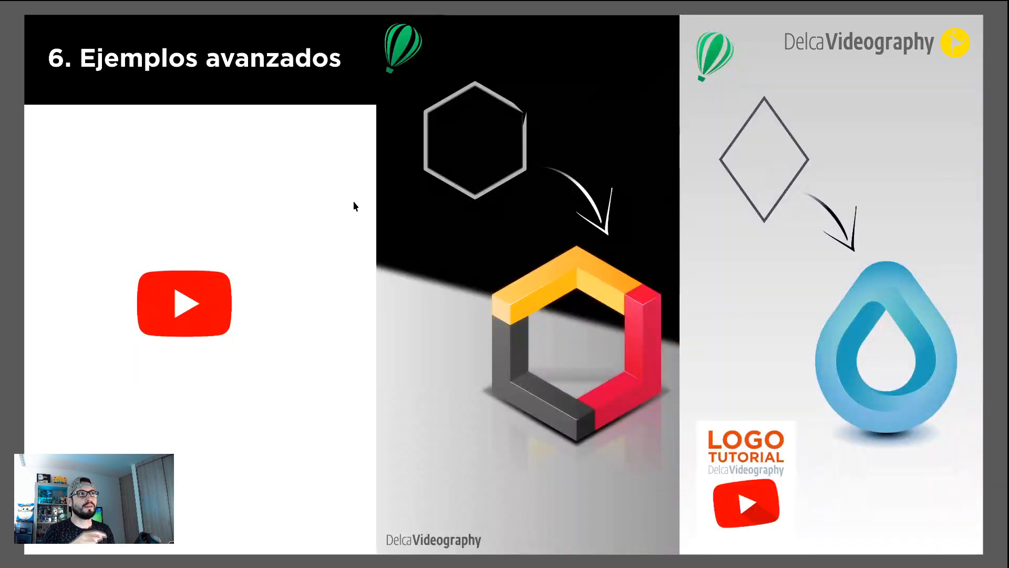